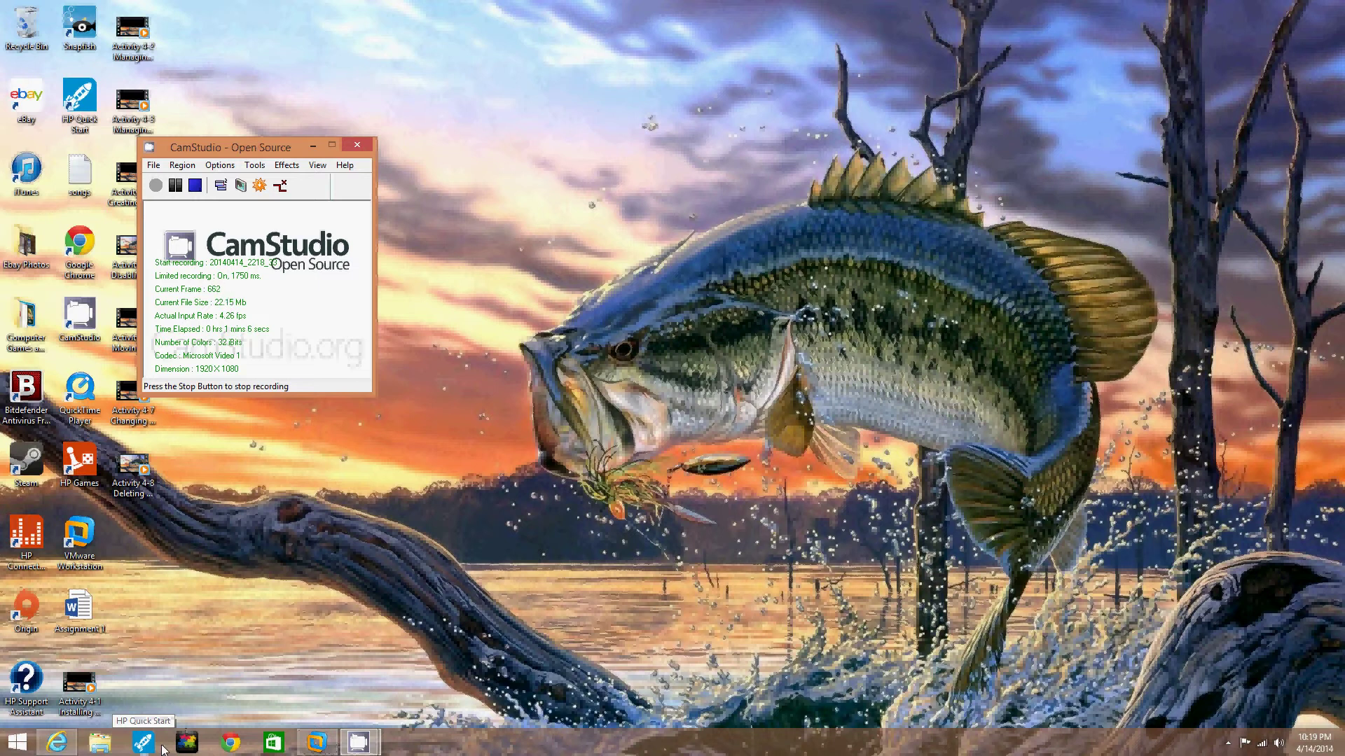
Switch to VMware Workstation and look through the Administrative Tools available in the Windows Server 2008 programs list
left_click(316, 745)
left_click(482, 598)
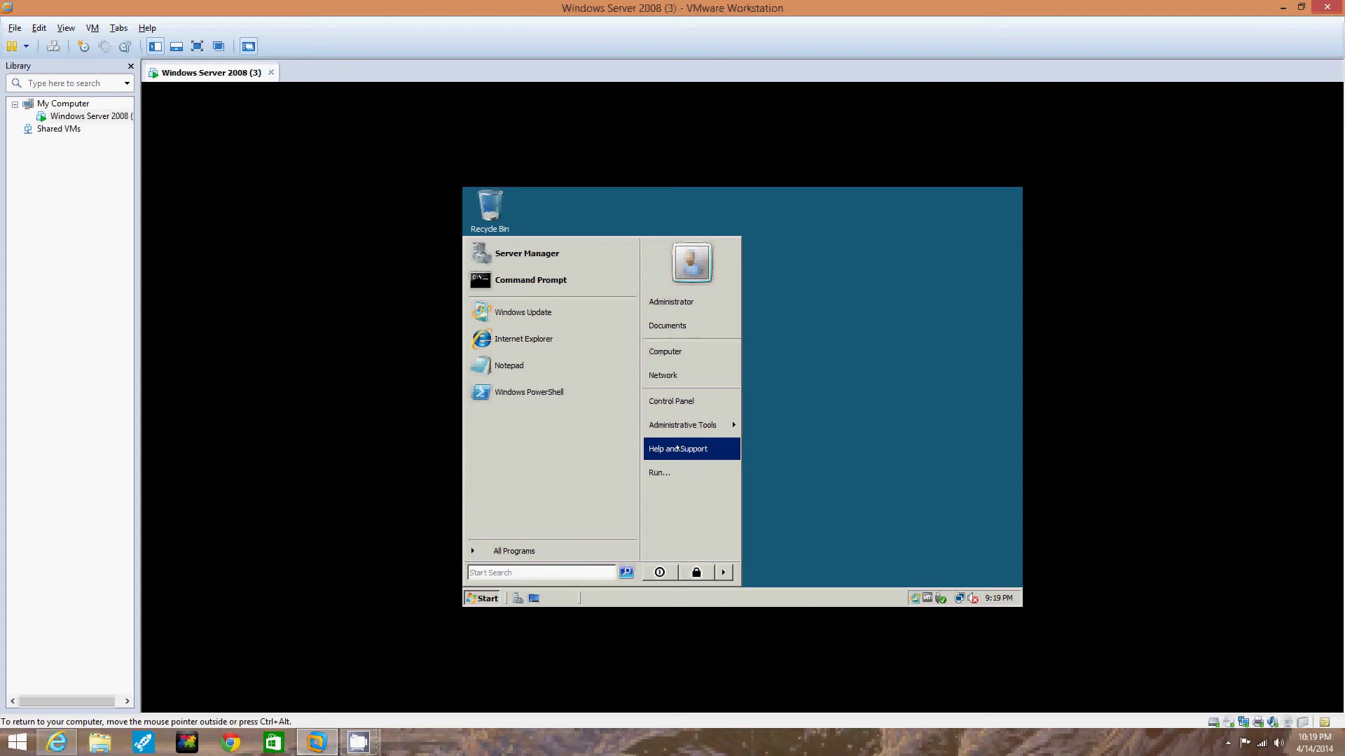
mouse_move(665, 425)
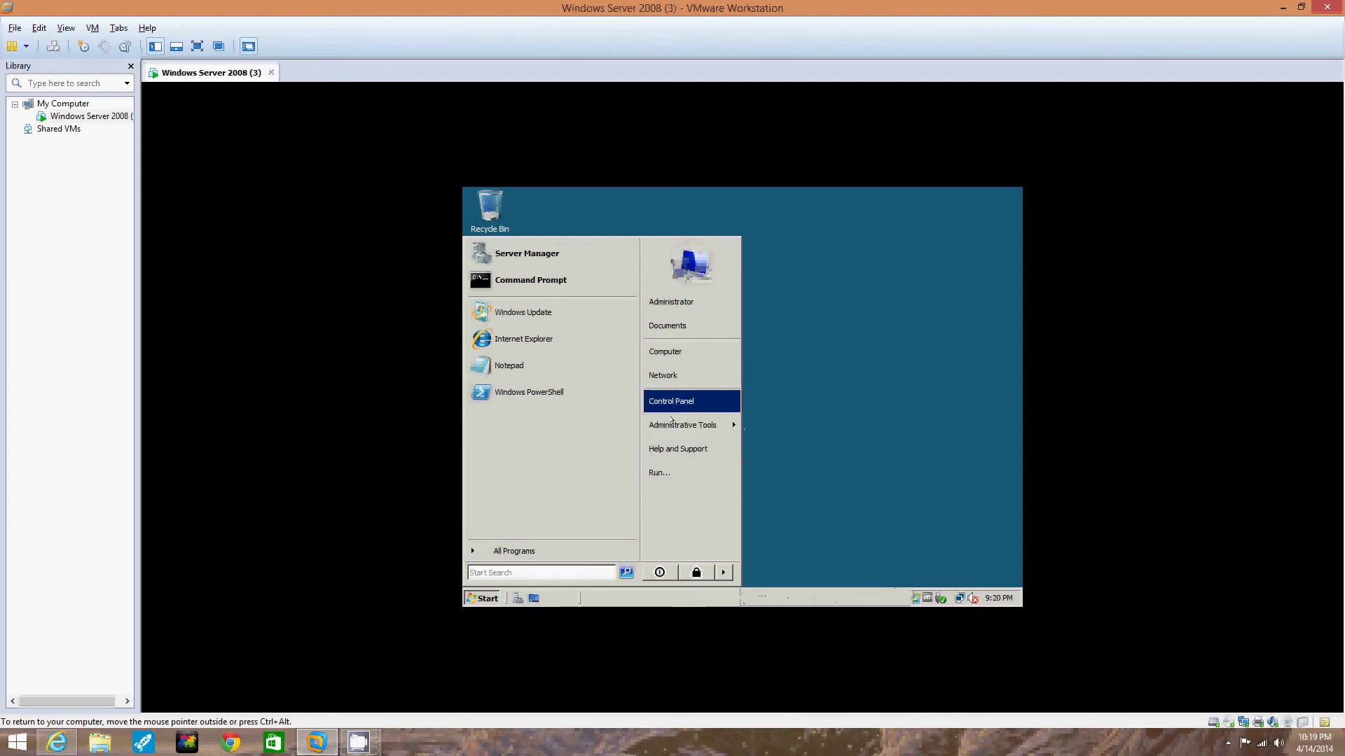
left_click(564, 546)
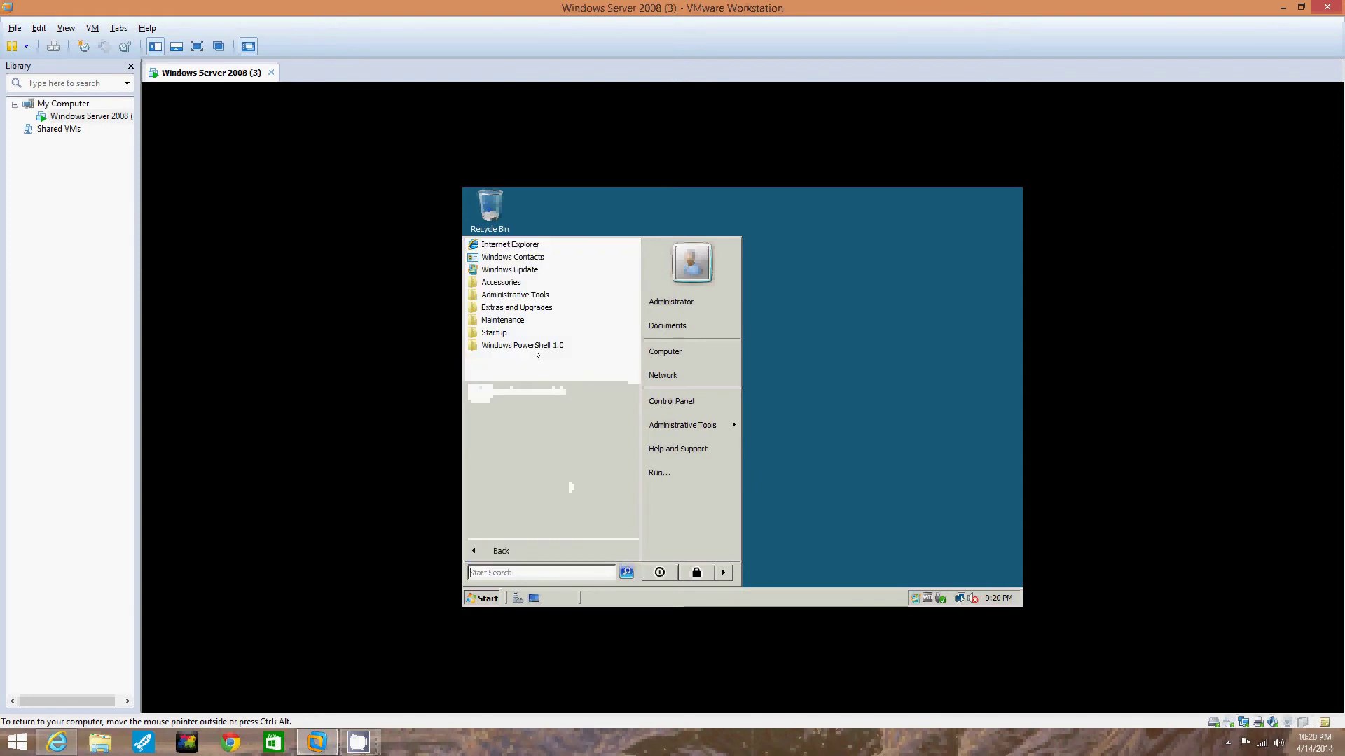
left_click(515, 295)
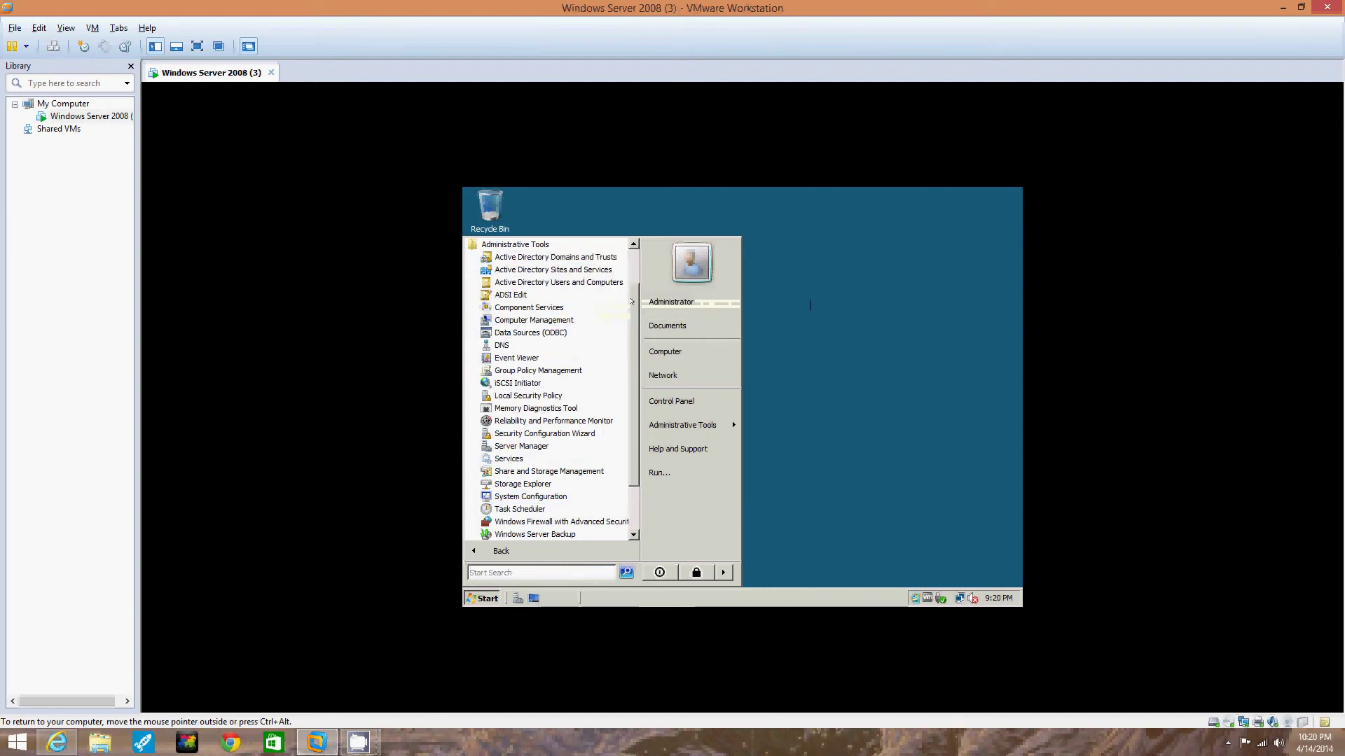
scroll(630, 295, "up", 2)
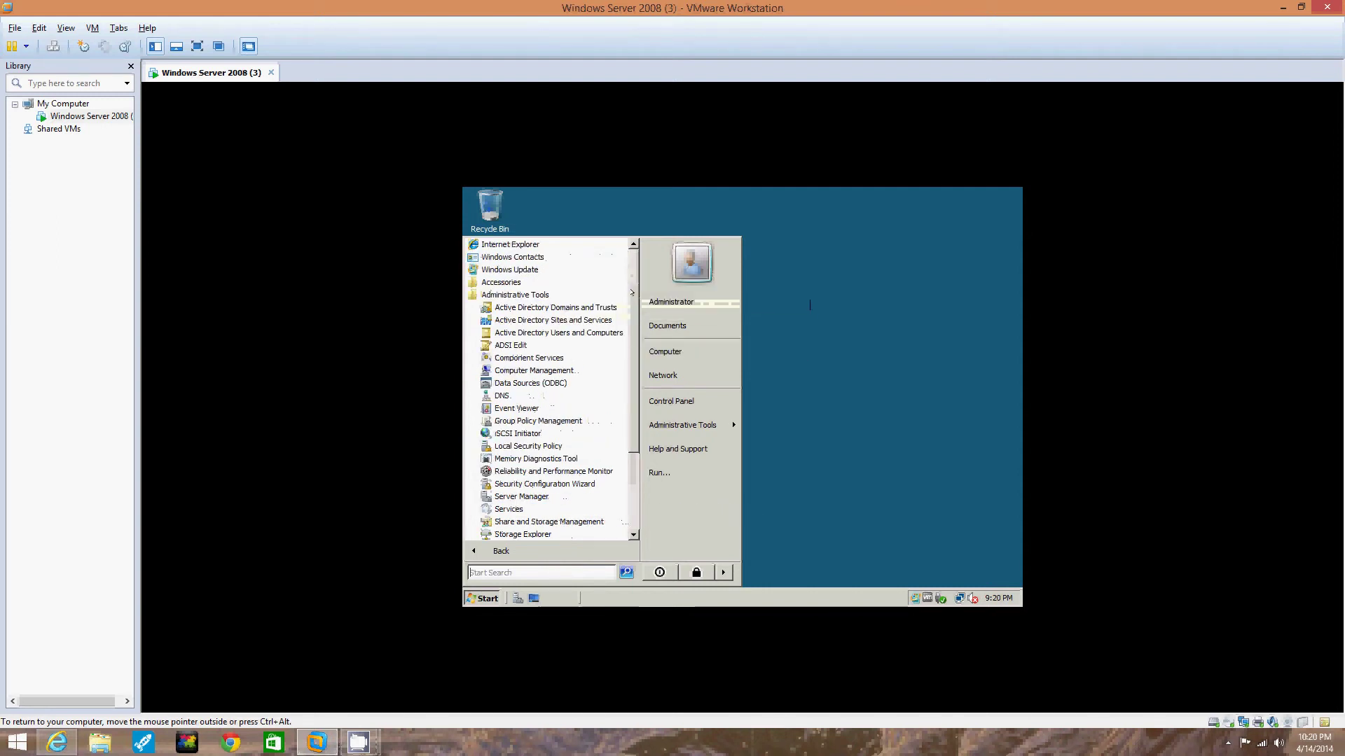
scroll(629, 298, "down", 3)
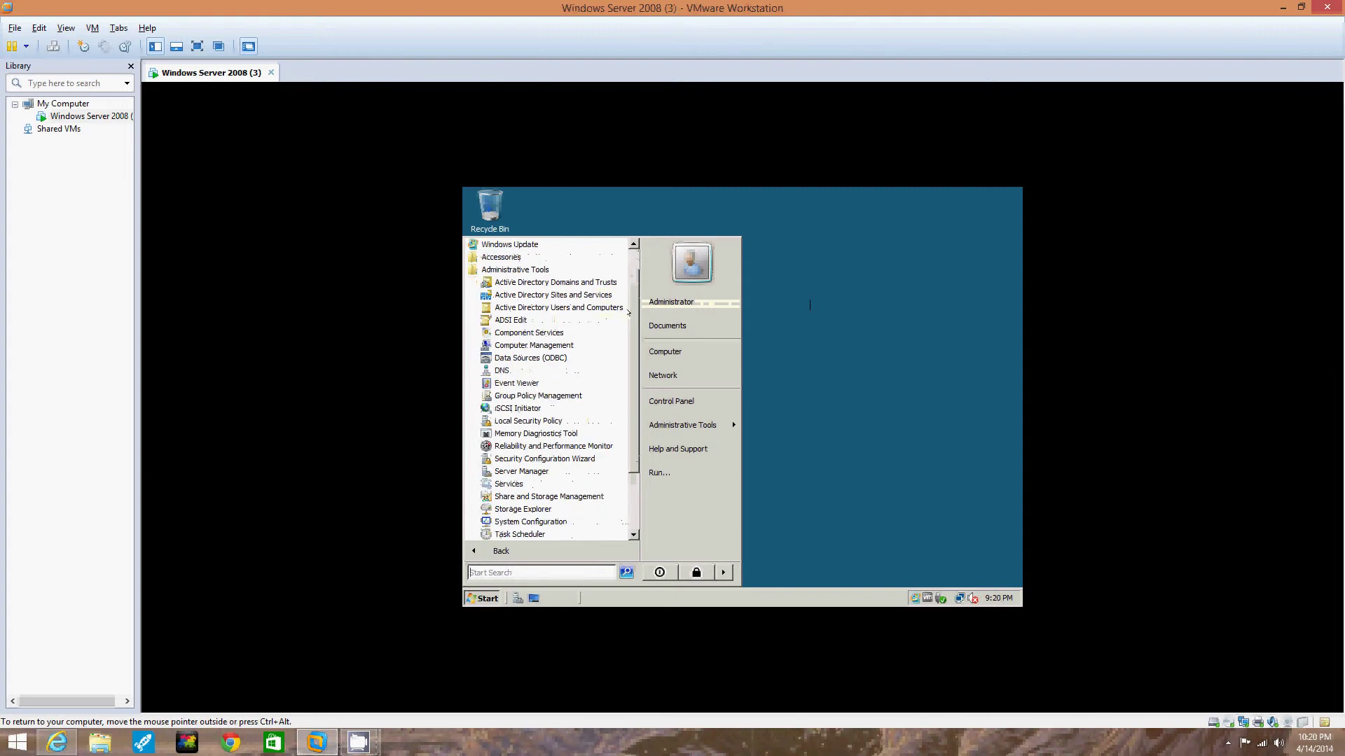
scroll(627, 321, "down", 3)
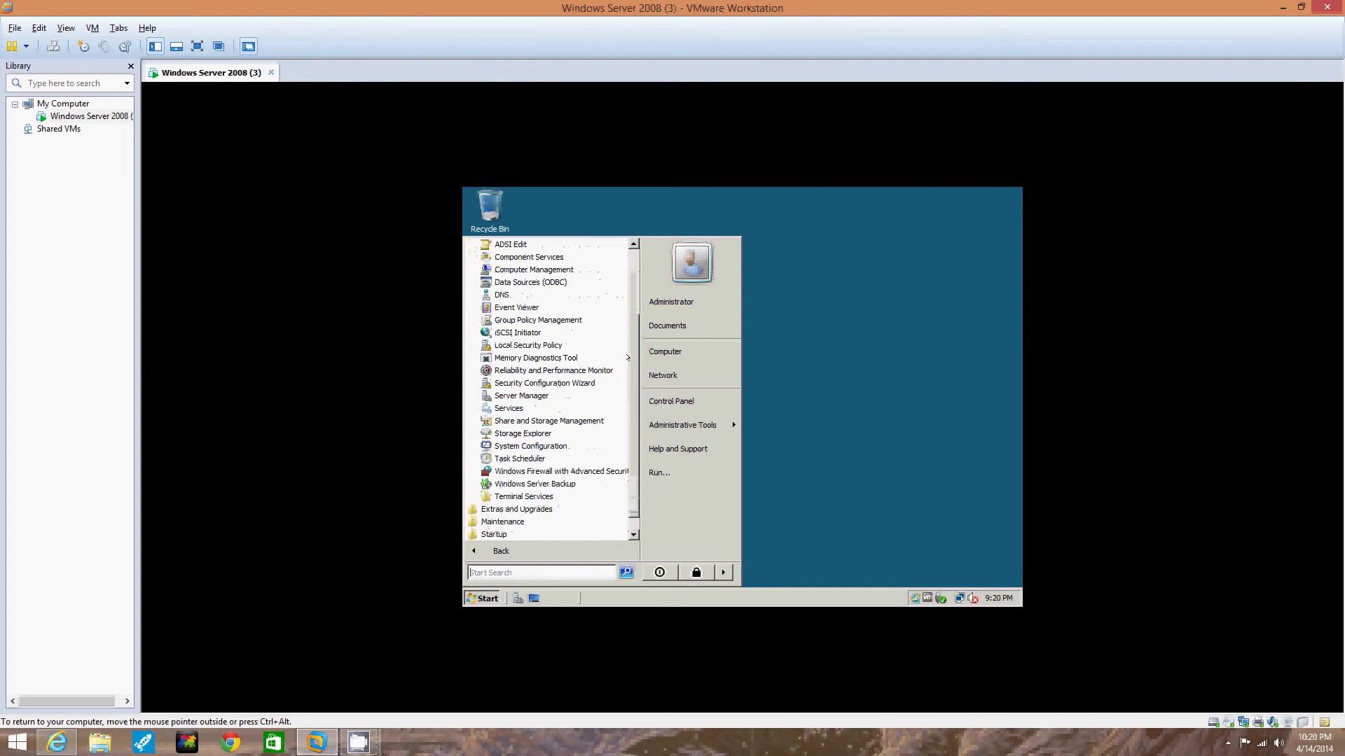
scroll(628, 357, "down", 1)
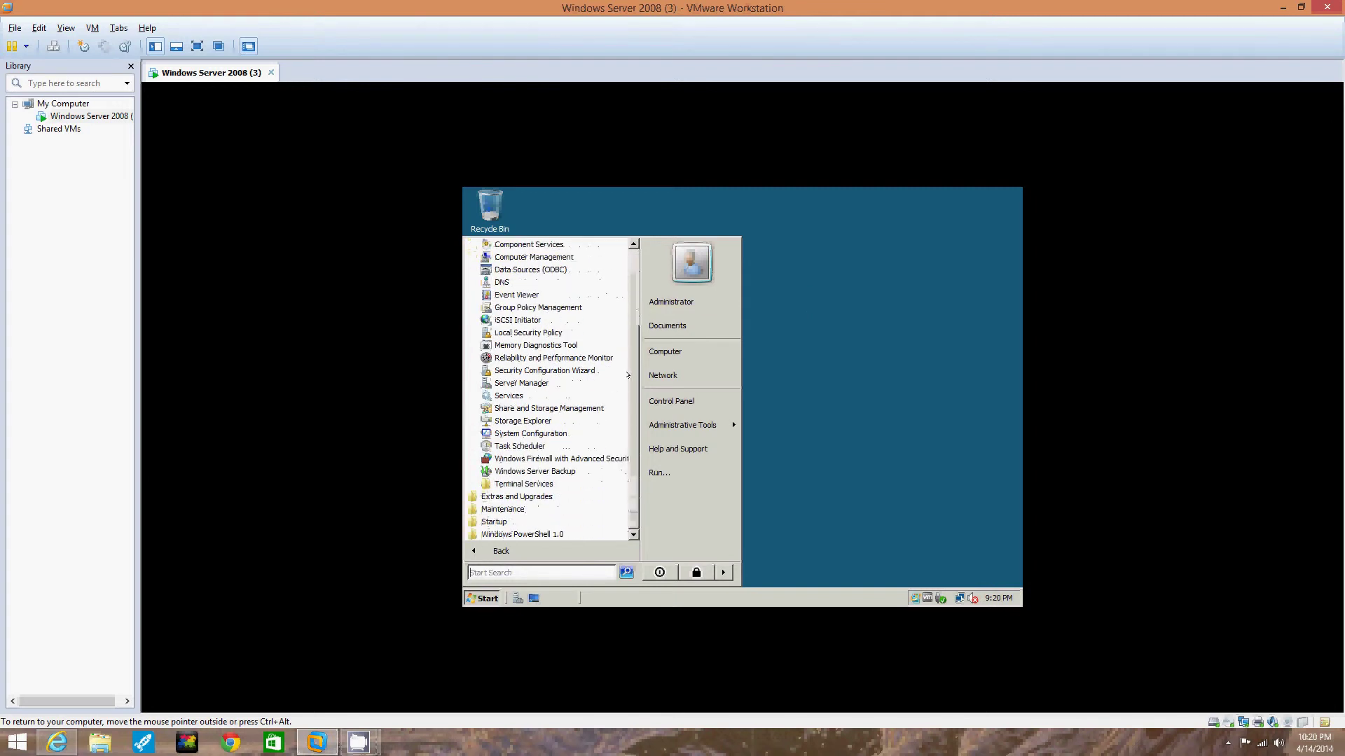
scroll(628, 375, "up", 5)
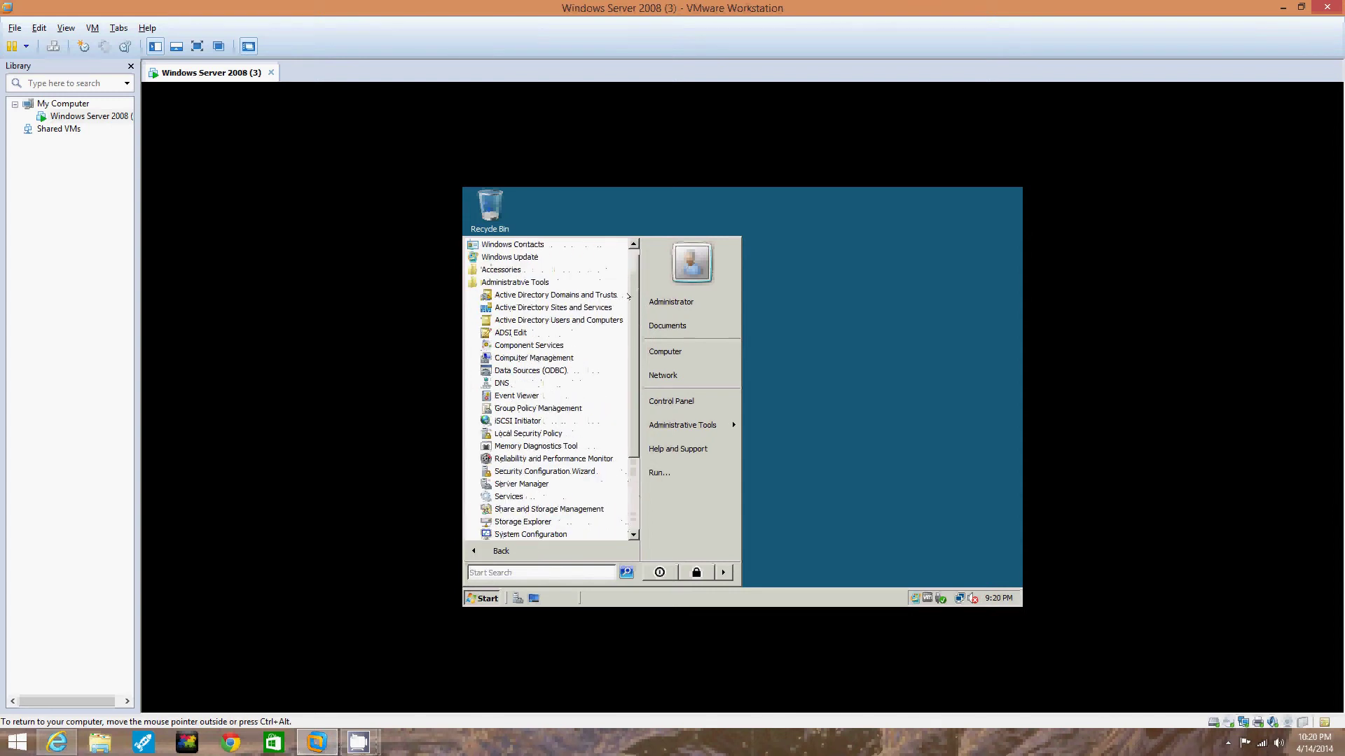
scroll(628, 296, "up", 1)
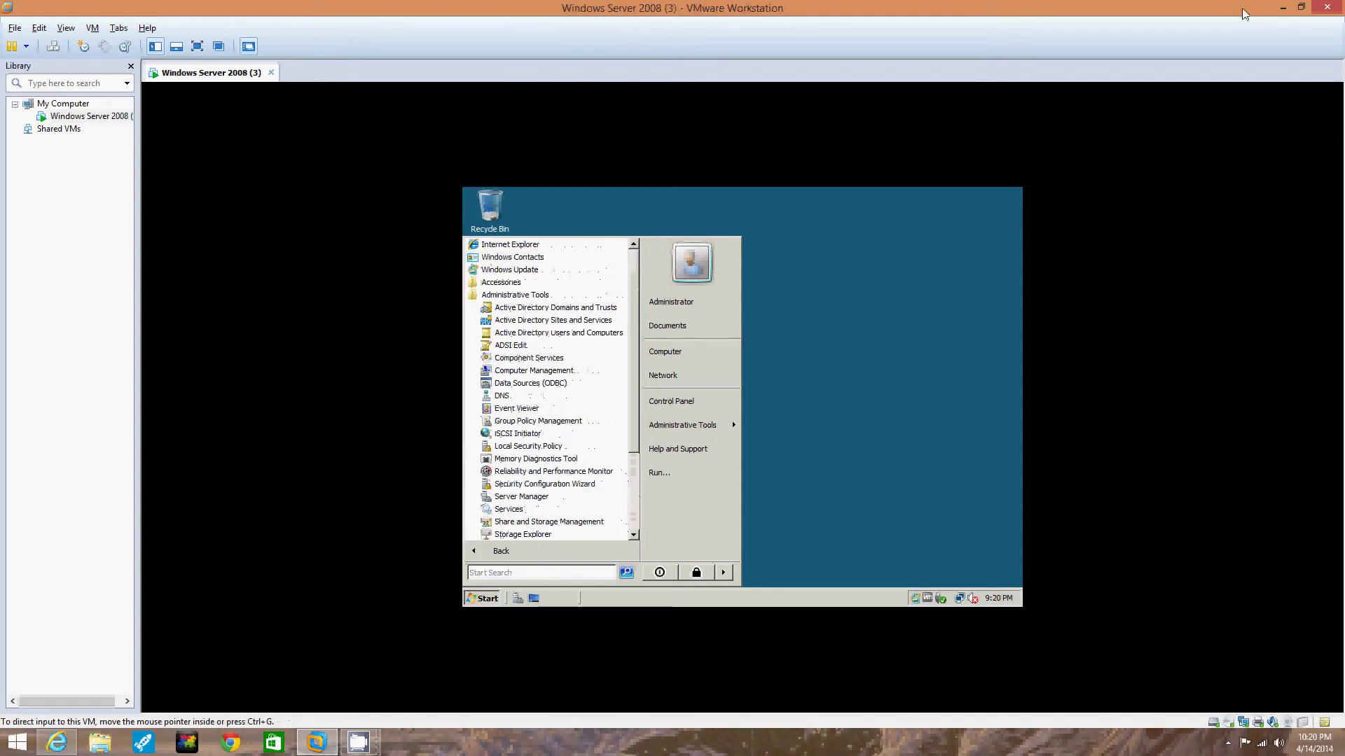
left_click(1282, 7)
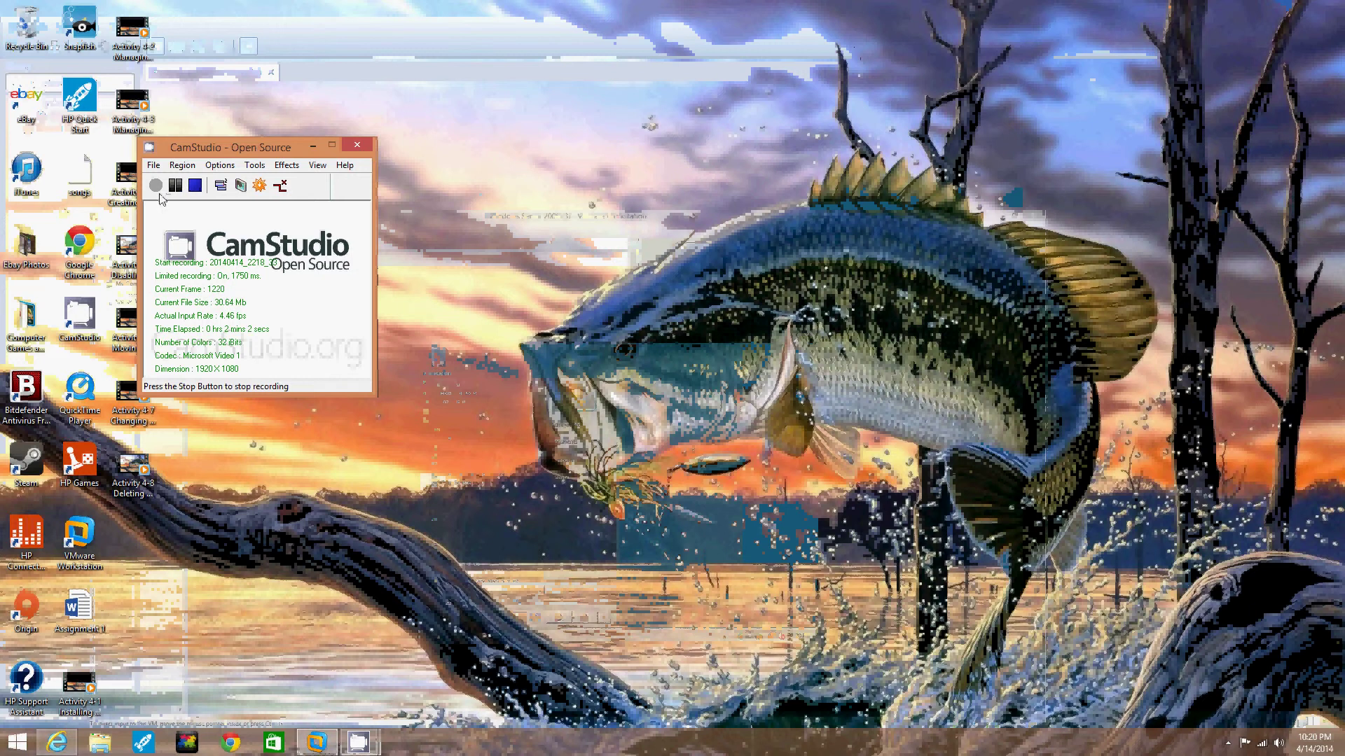
Return to the Windows Server 2008 virtual machine in VMware Workstation and open Active Directory Users and Computers
left_click(317, 742)
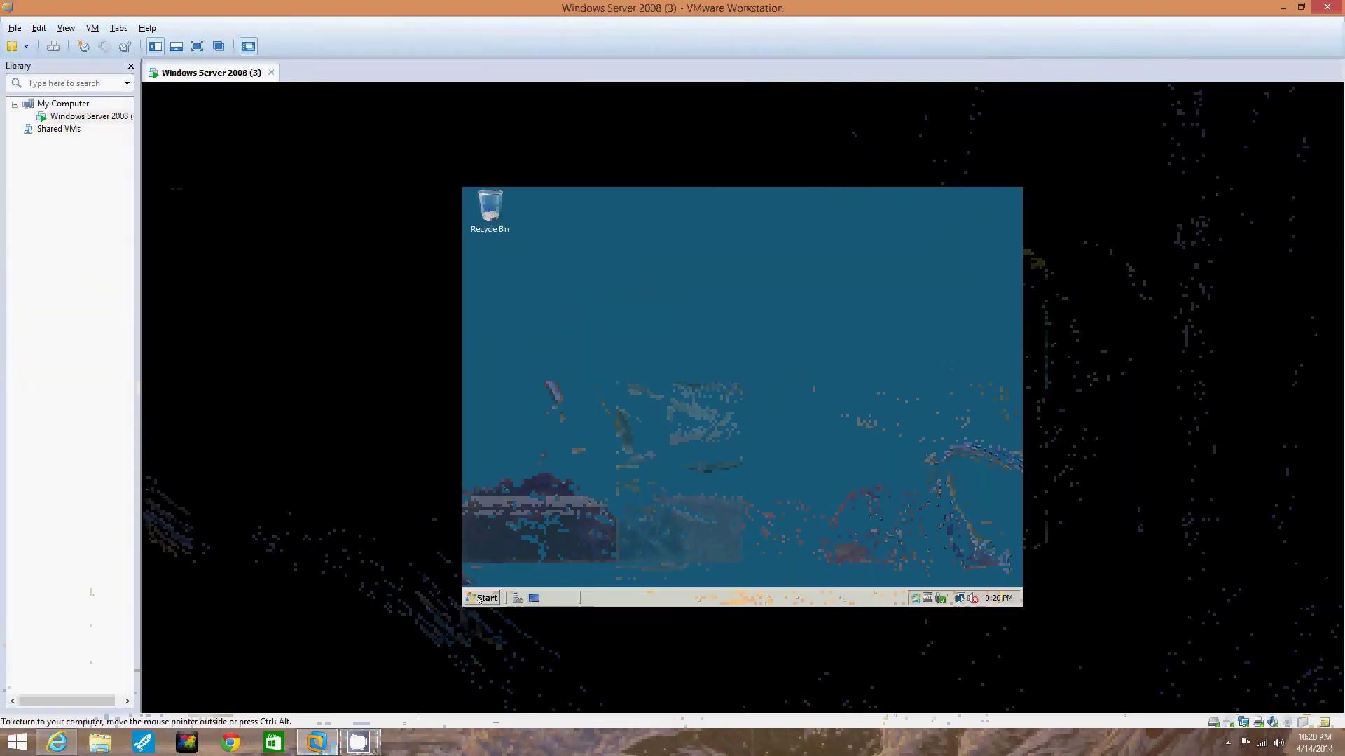
left_click(484, 598)
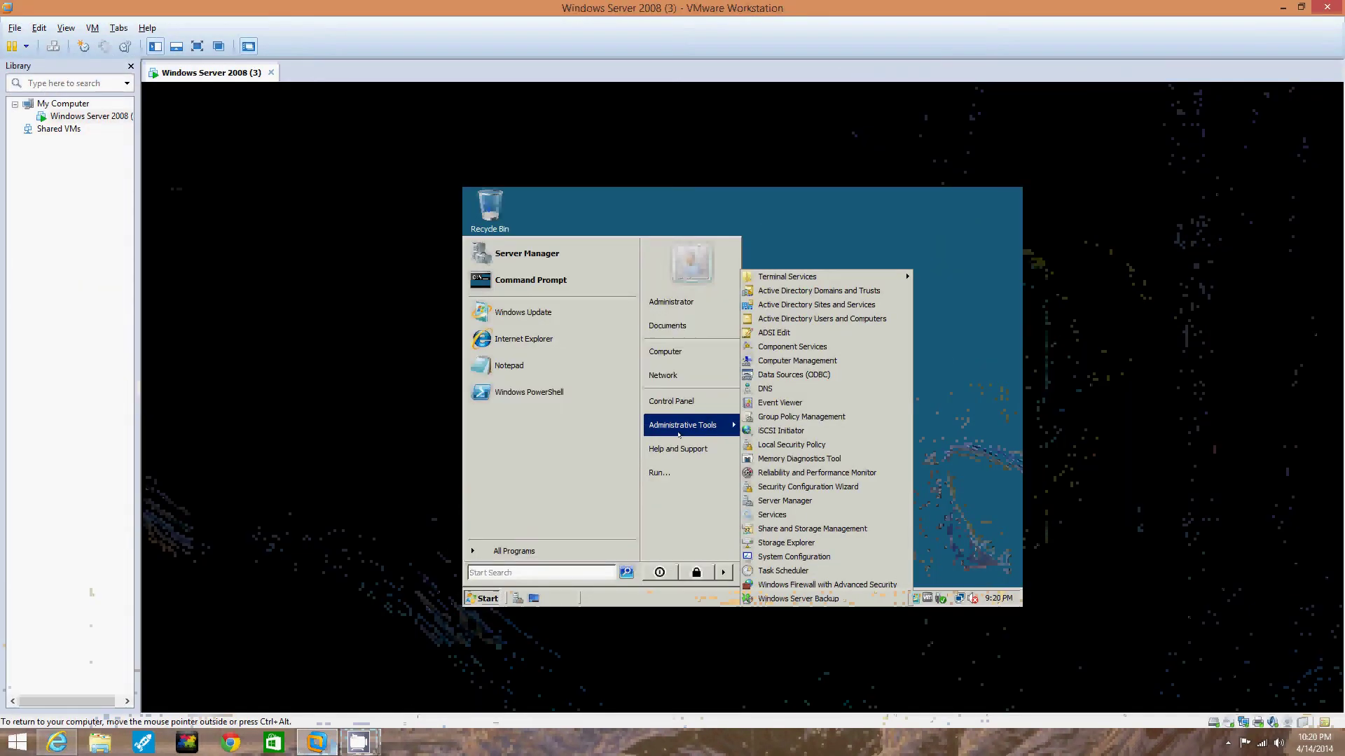
left_click(806, 319)
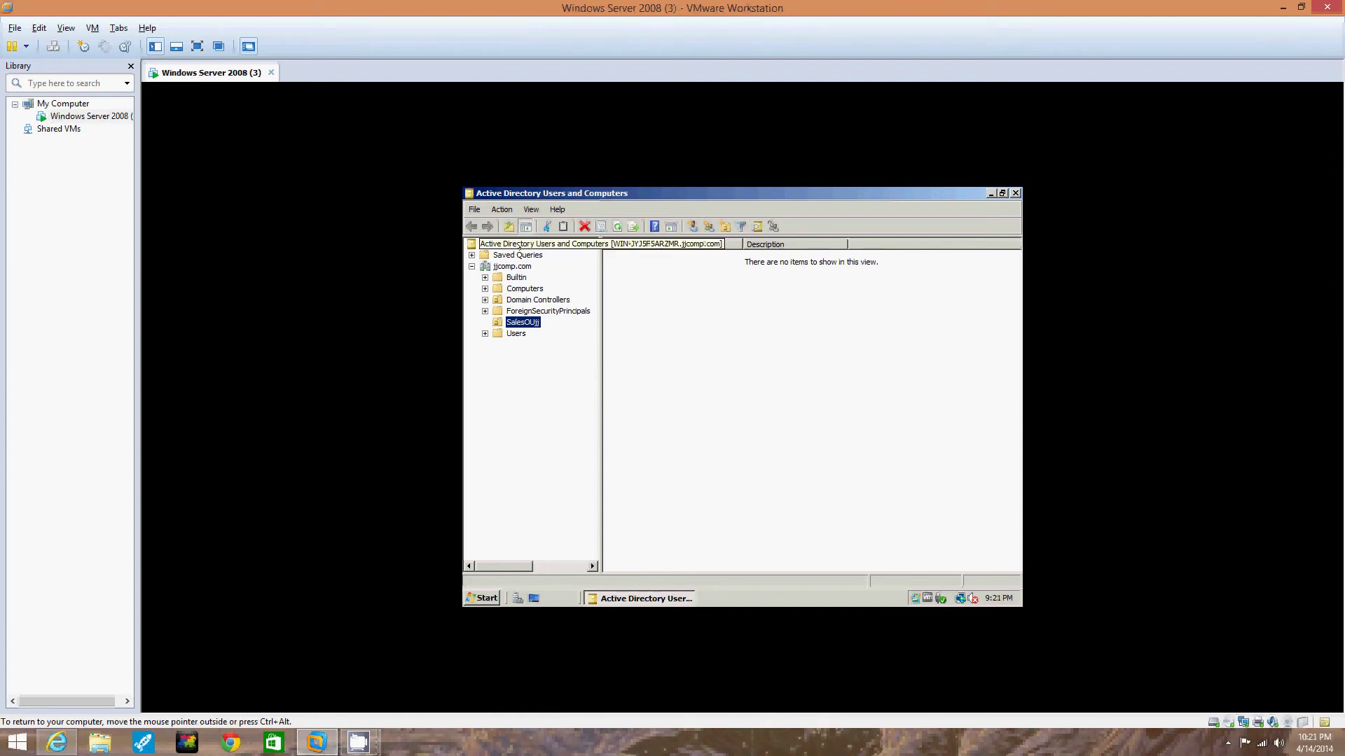
Browse the directory tree to the jjcomp.com domain and select its Users container
left_click(519, 243)
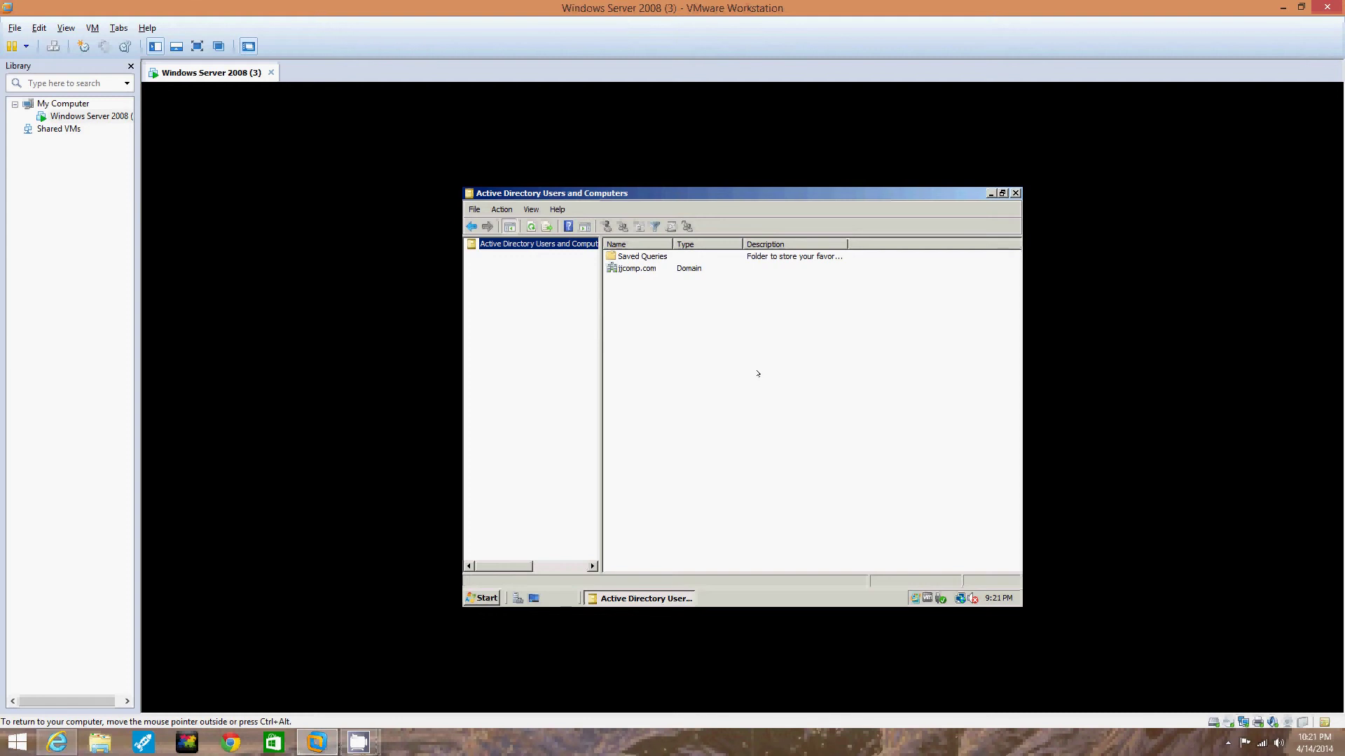
double_click(505, 245)
double_click(509, 267)
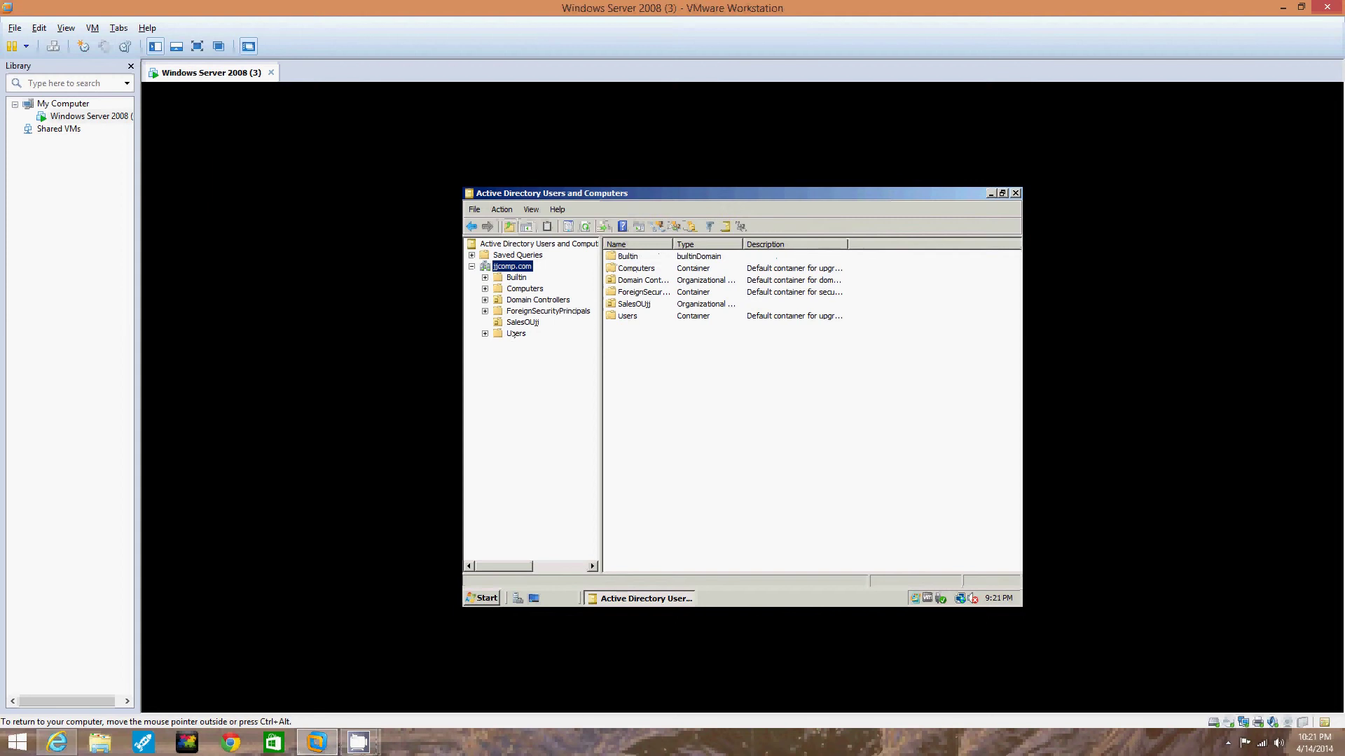
key("End")
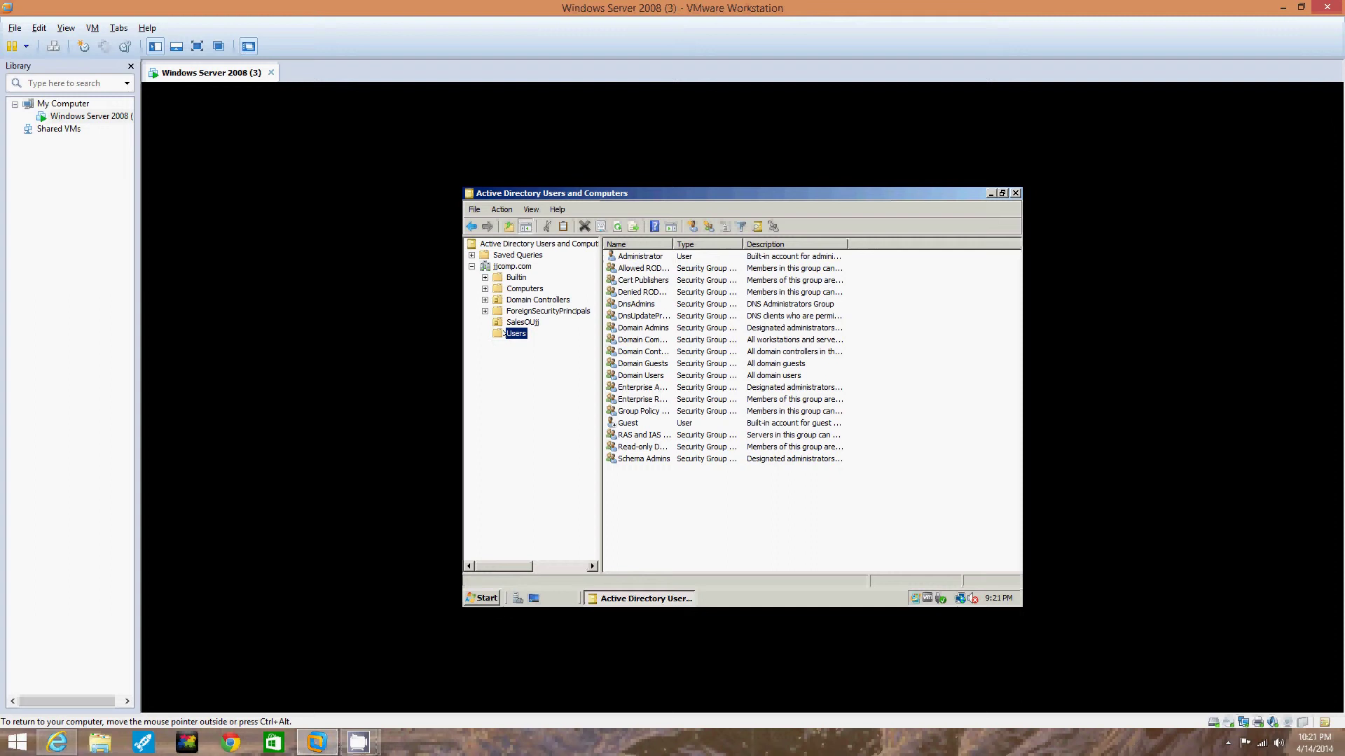
Start a new group in the Users container and enter DomainMsgrs as its name
left_click(502, 209)
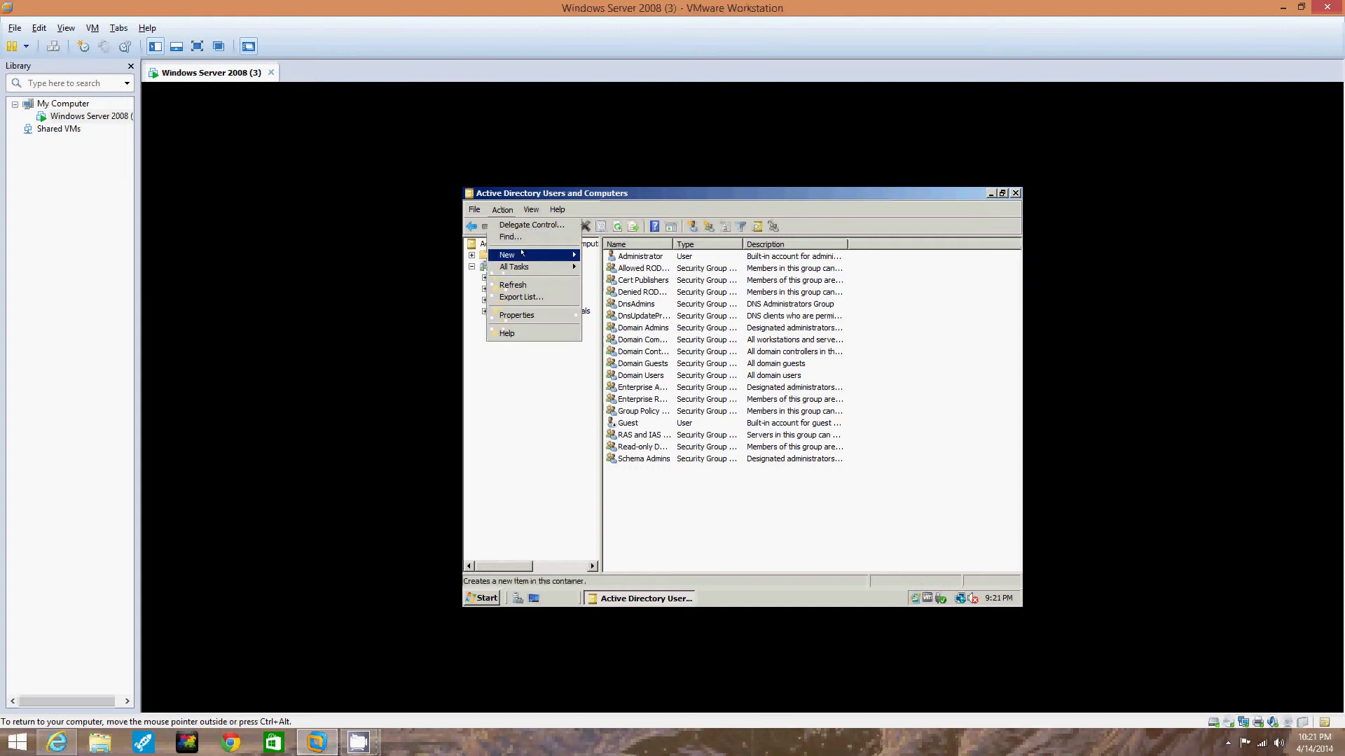
mouse_move(521, 254)
left_click(601, 279)
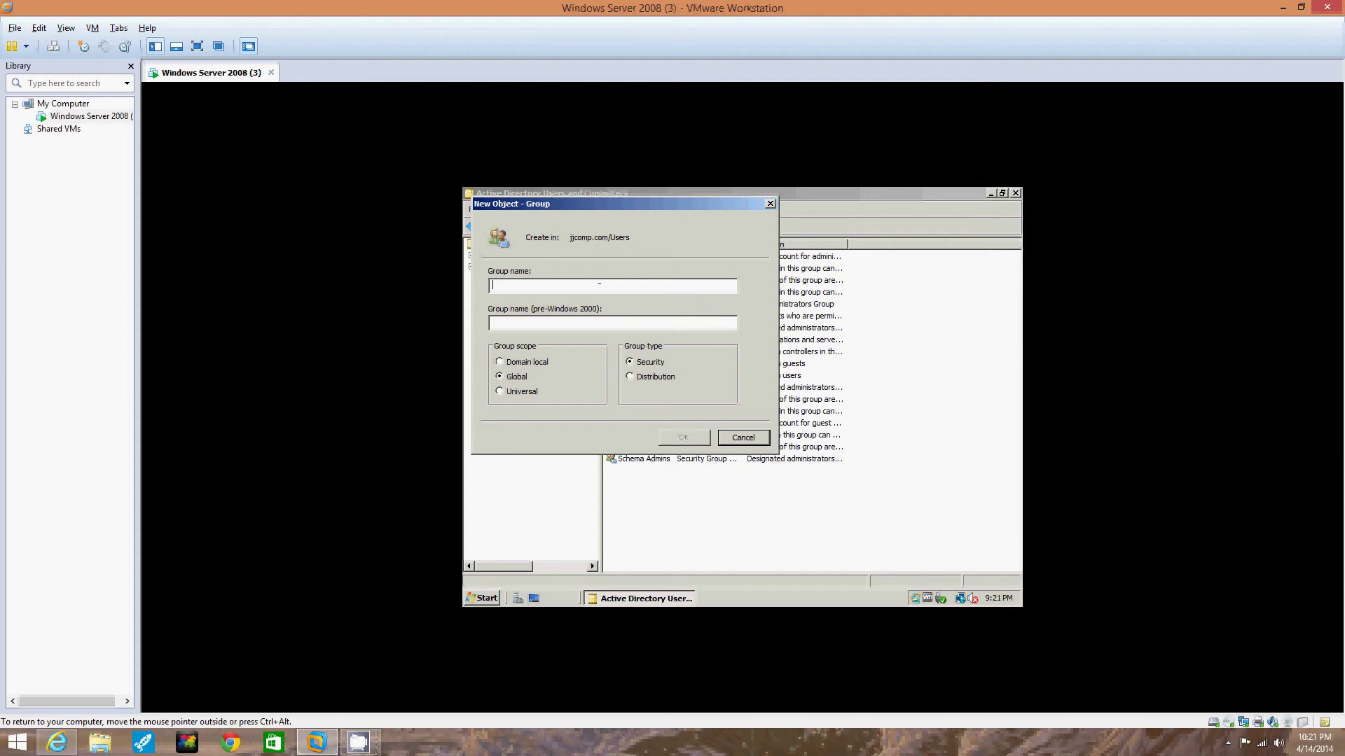
type("DomainM")
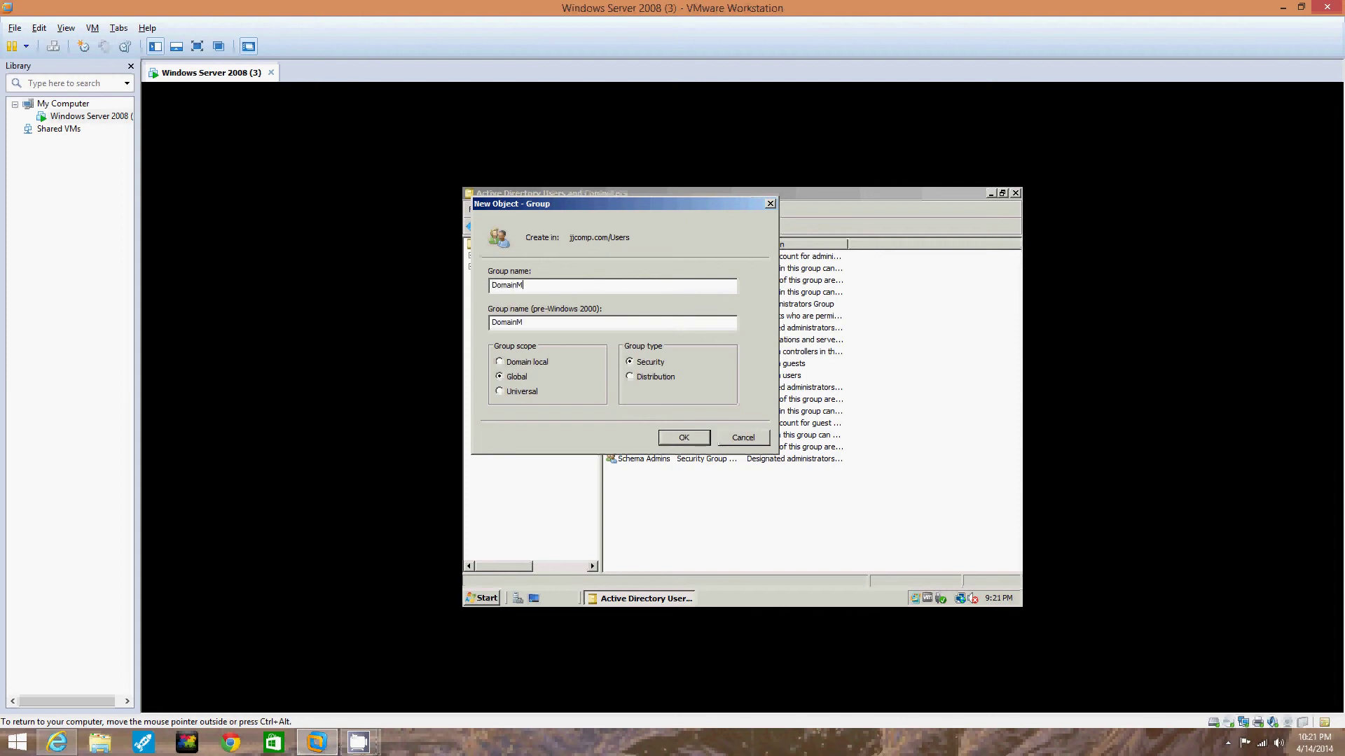
type("sg")
type("bbcbcbcbhbxfhfhbd v,gds")
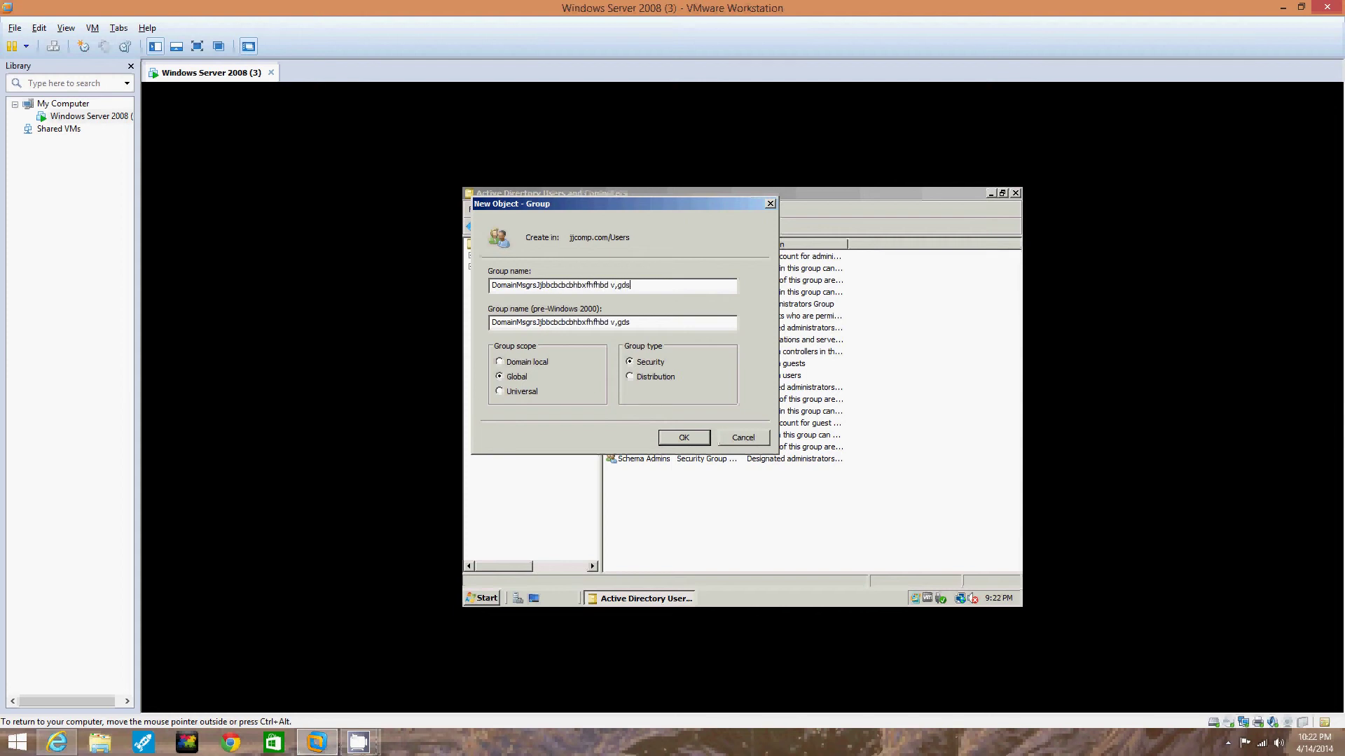
key("BackSpace")
key("BackSpace")
key("BackSpace")
key("BackSpace")
key("BackSpace")
key("BackSpace")
key("BackSpace")
key("BackSpace")
key("BackSpace")
key("BackSpace")
key("BackSpace")
key("BackSpace")
key("BackSpace")
key("BackSpace")
key("BackSpace")
key("BackSpace")
key("BackSpace")
key("BackSpace")
key("BackSpace")
key("BackSpace")
key("BackSpace")
key("BackSpace")
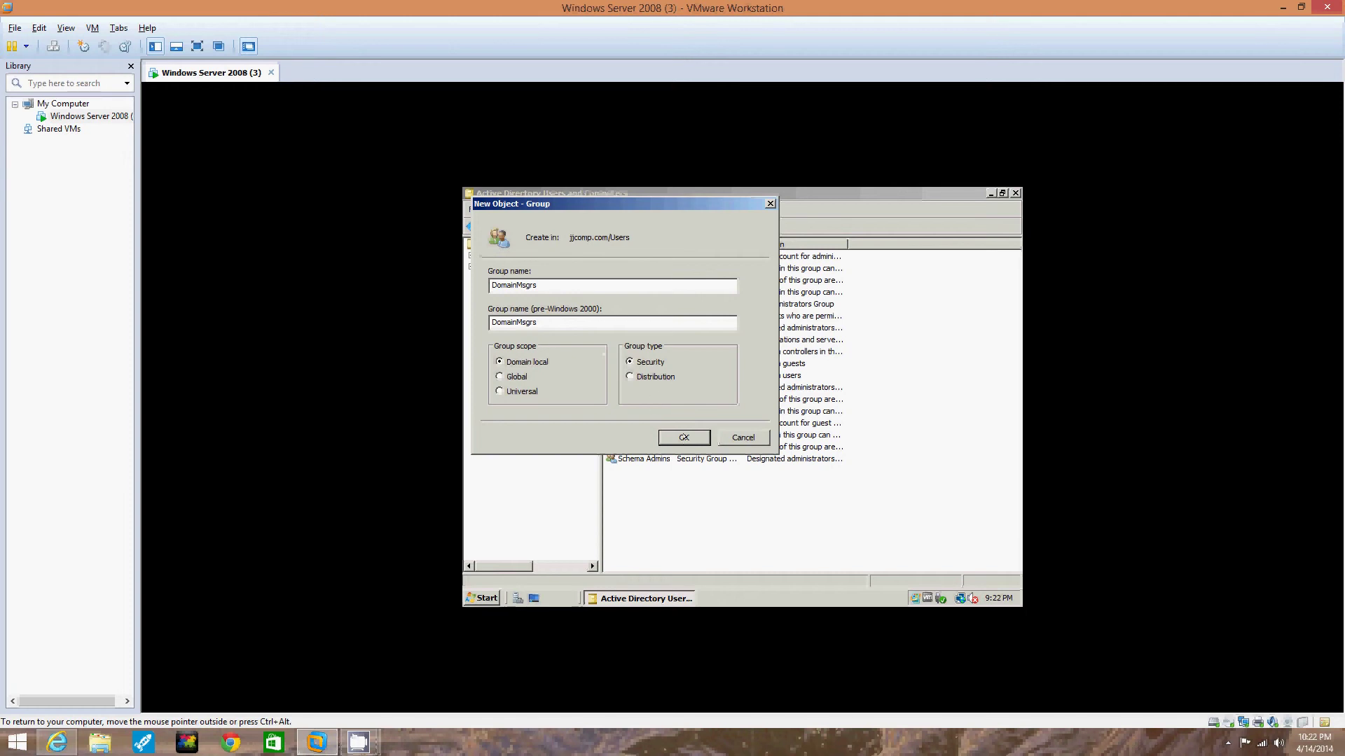
Create the DomainMsgrs security group with domain local scope and open its properties
left_click(683, 437)
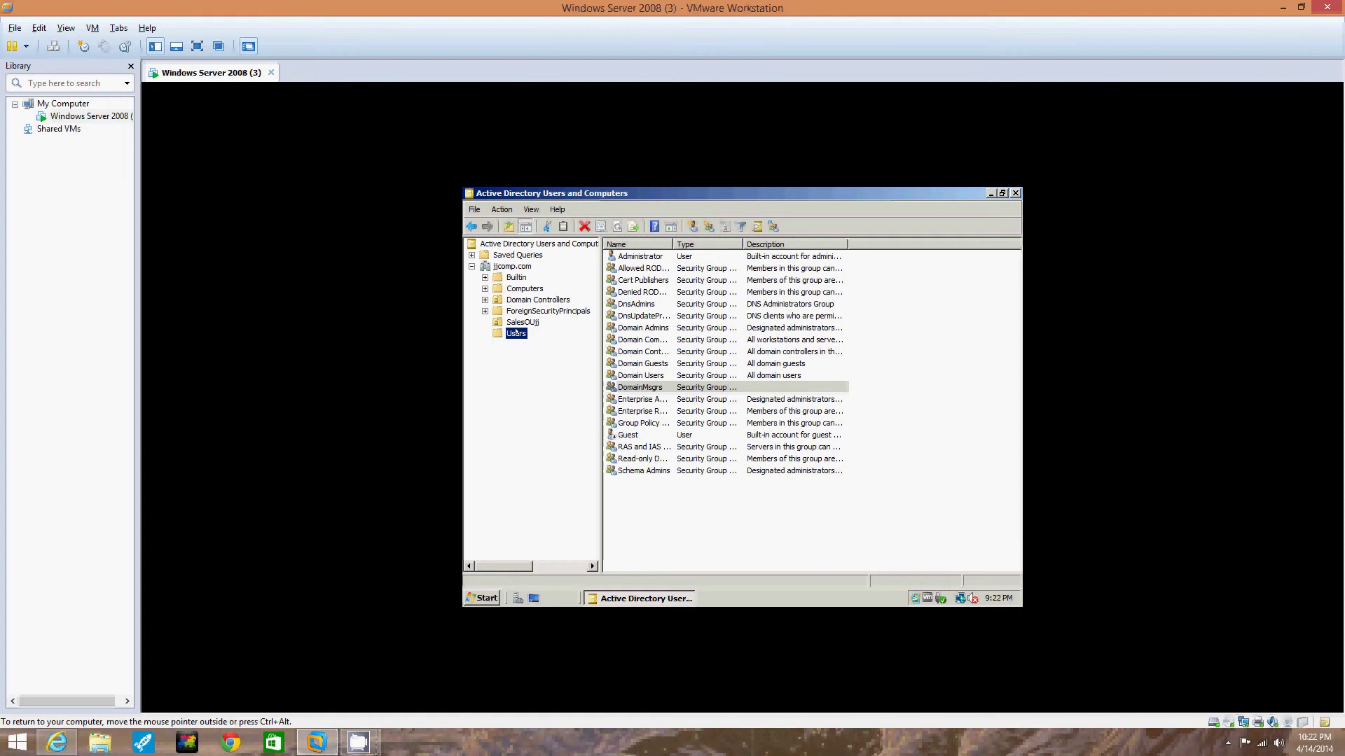
left_click(665, 389)
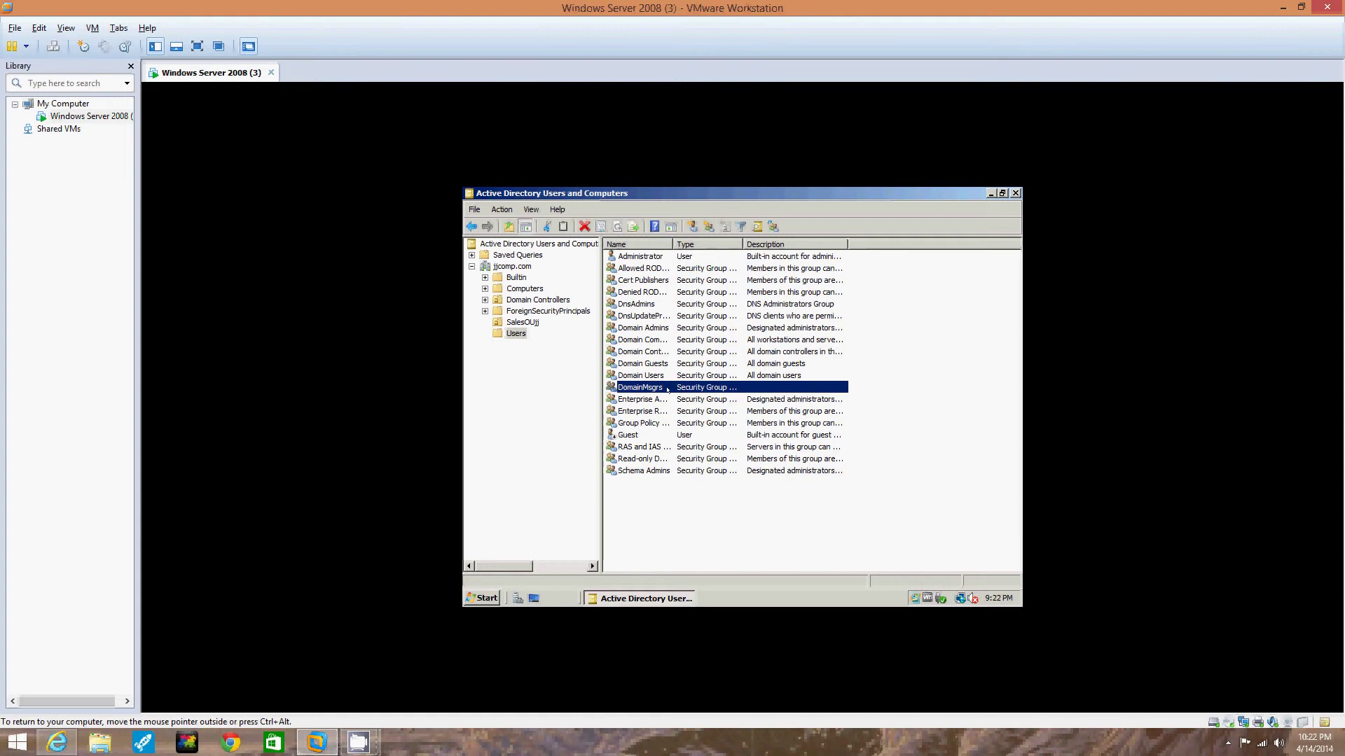
right_click(667, 390)
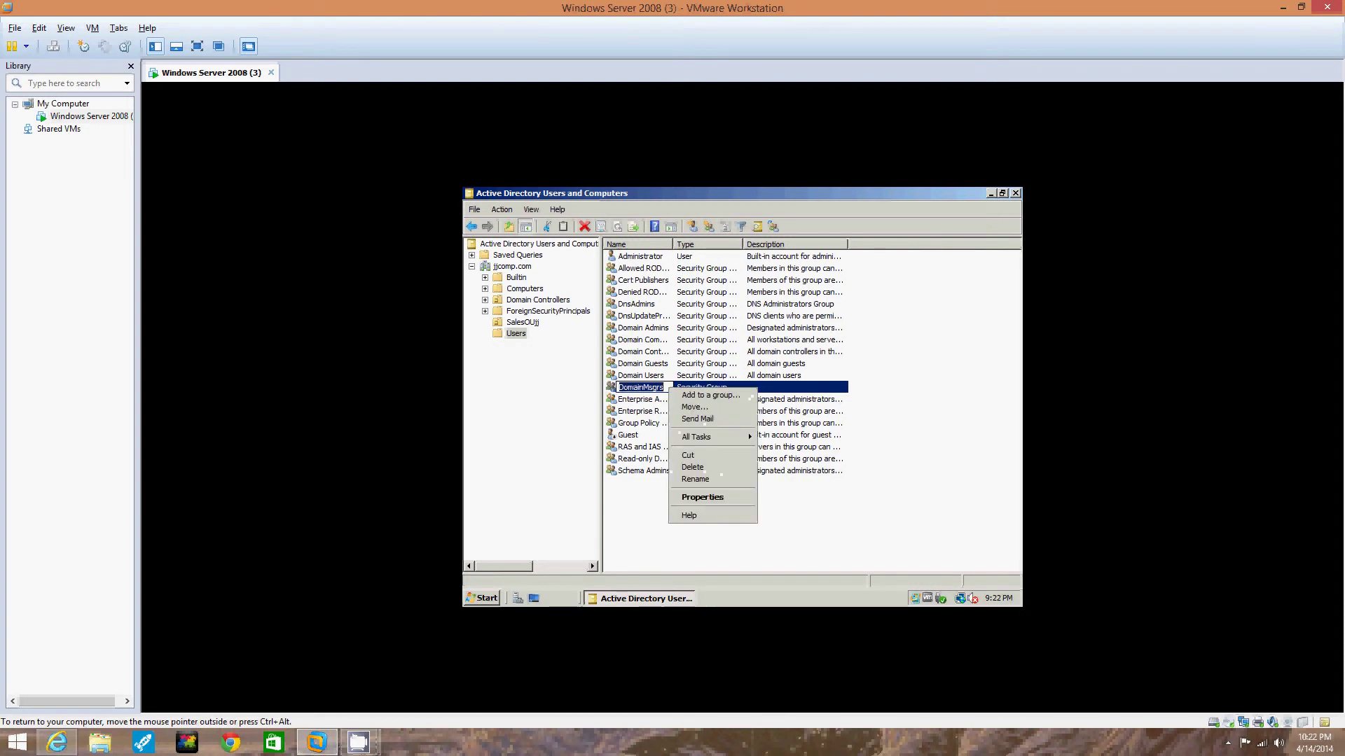
left_click(702, 497)
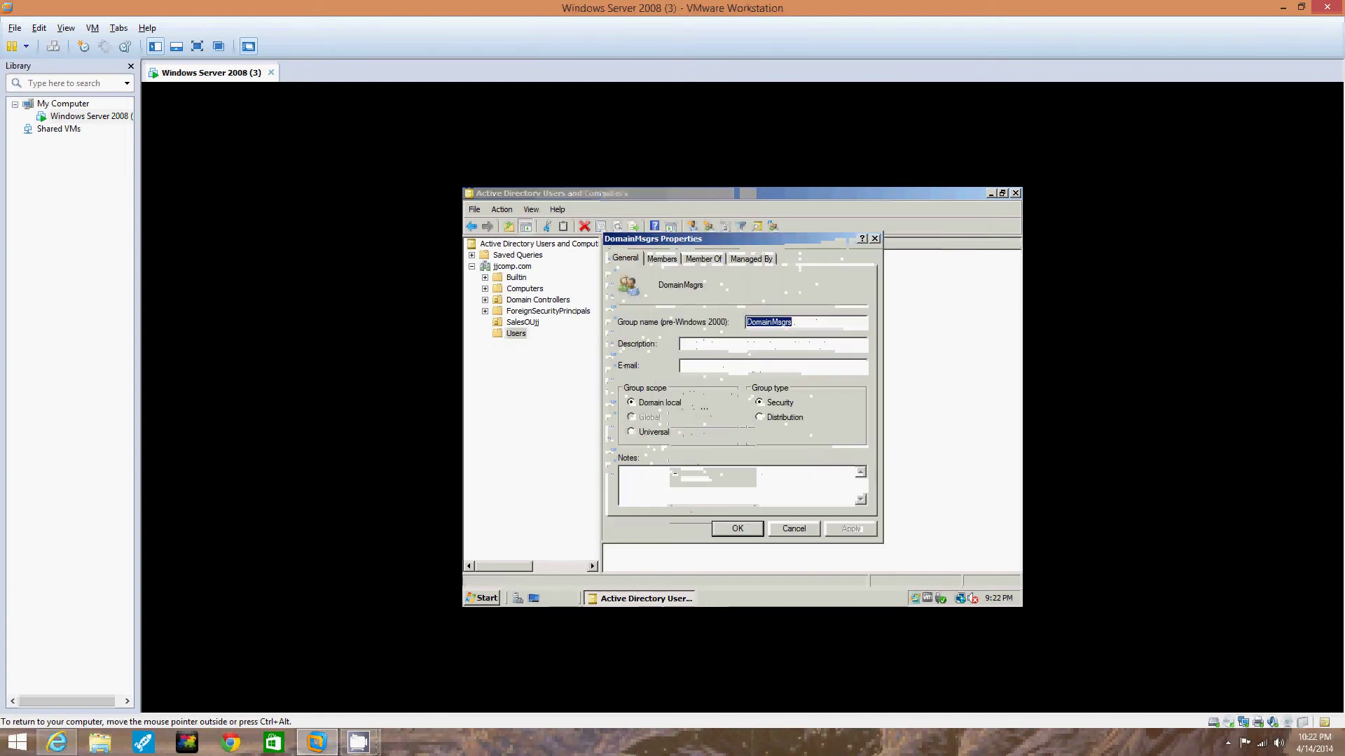
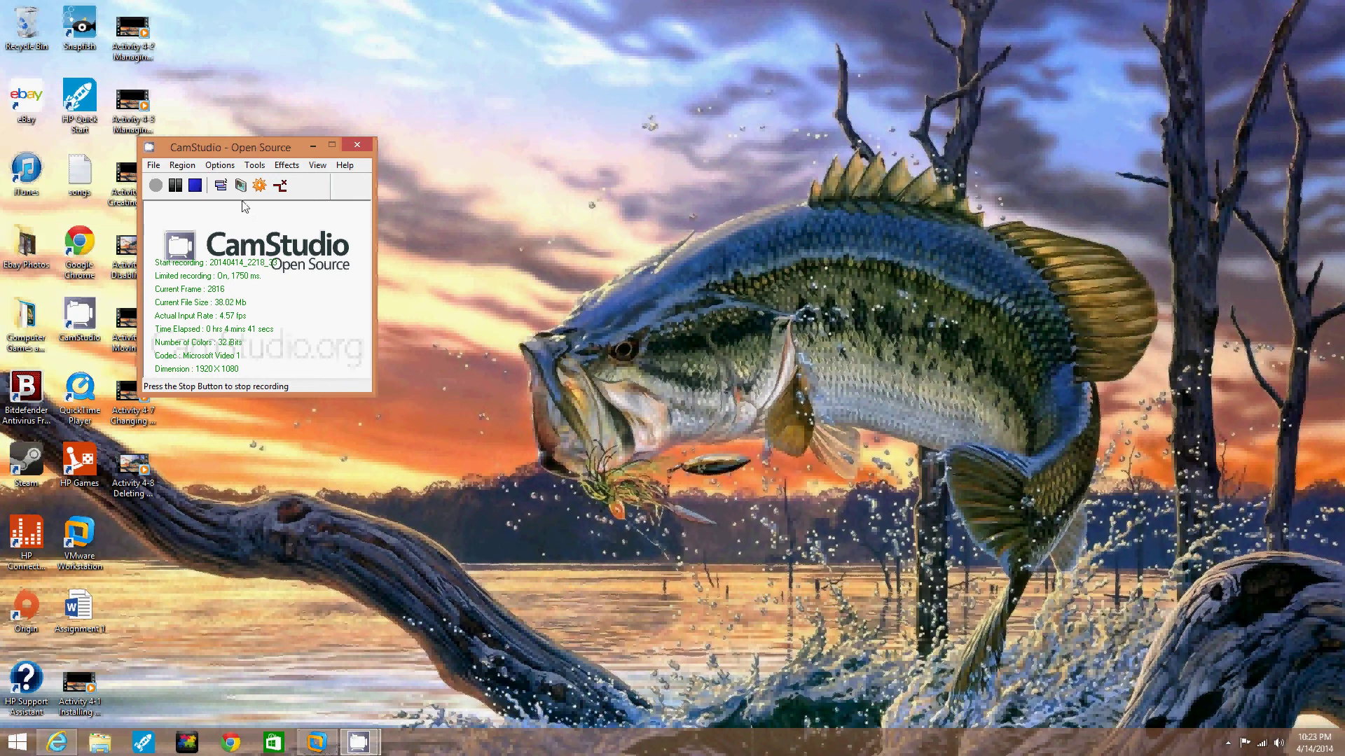
Switch back to VMware Workstation and create a global security group named GlobalMsgrsJj in the Users container
left_click(332, 751)
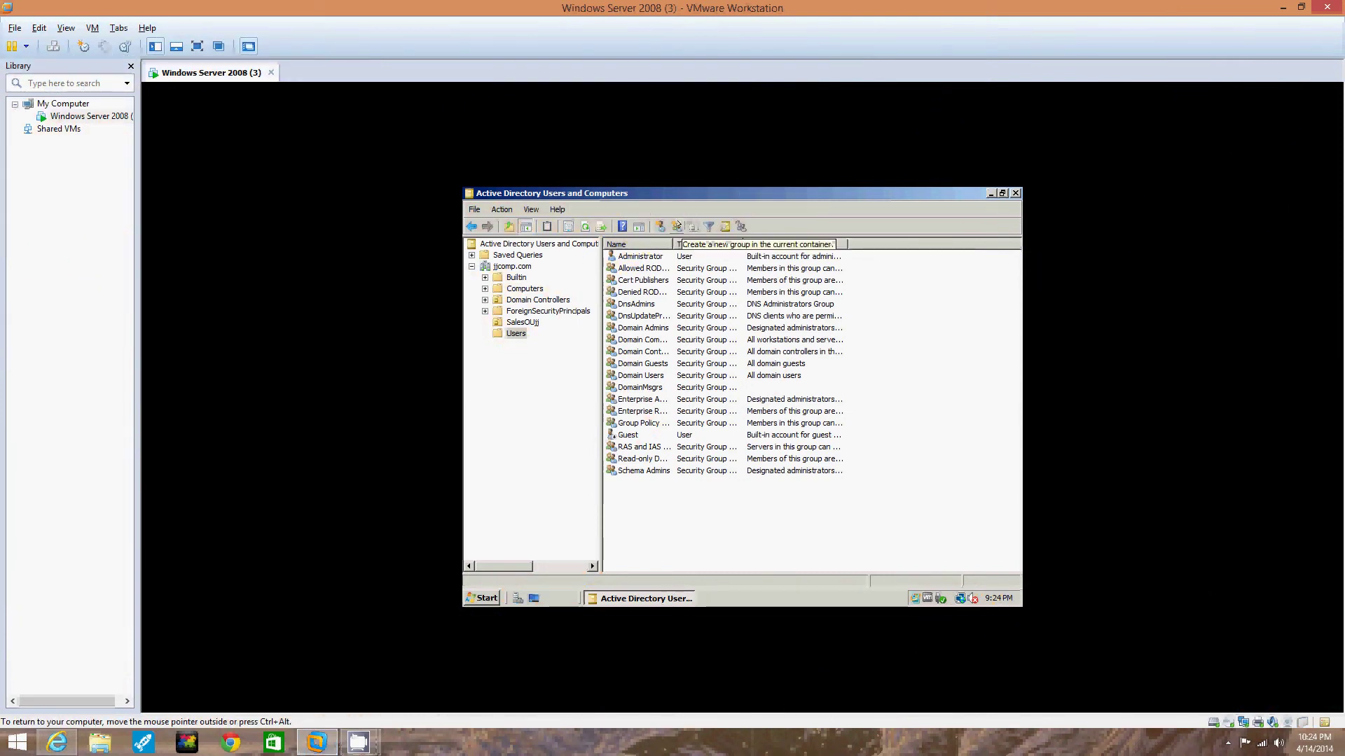
left_click(677, 226)
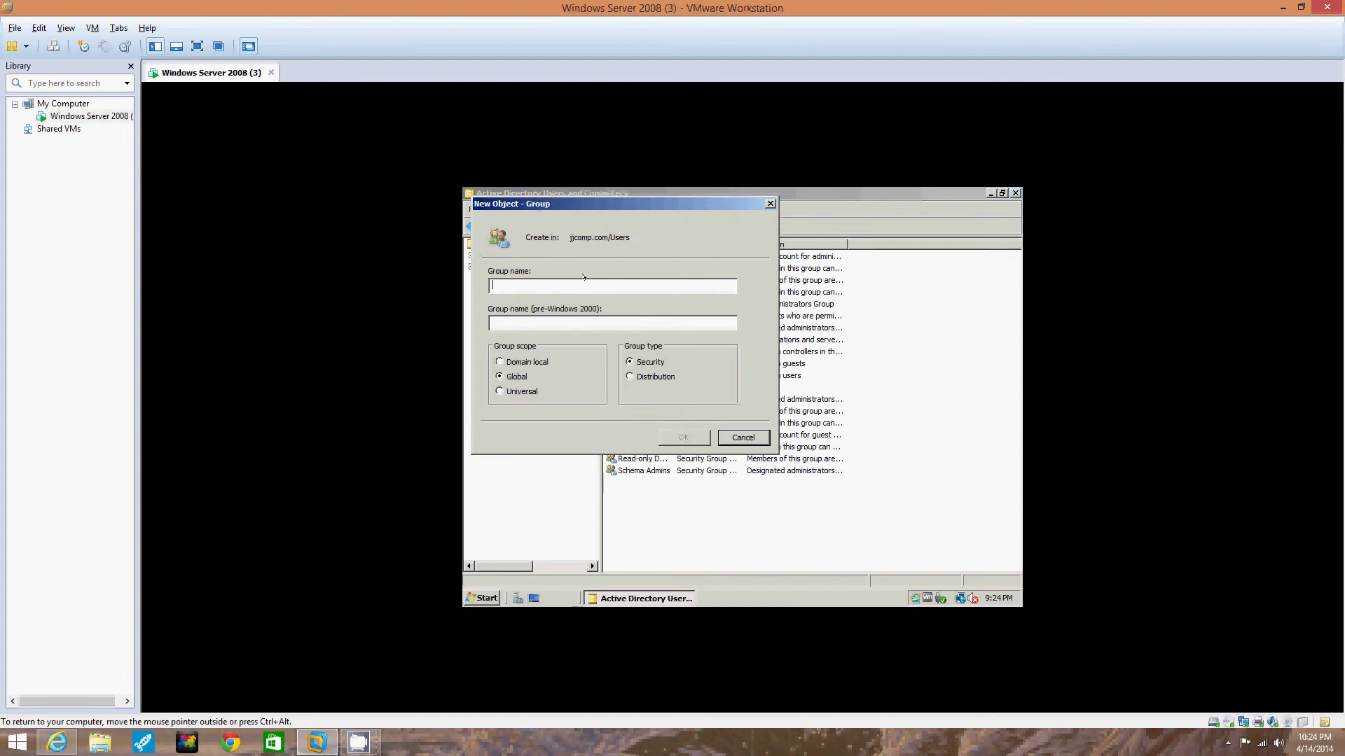
type("GlobalM")
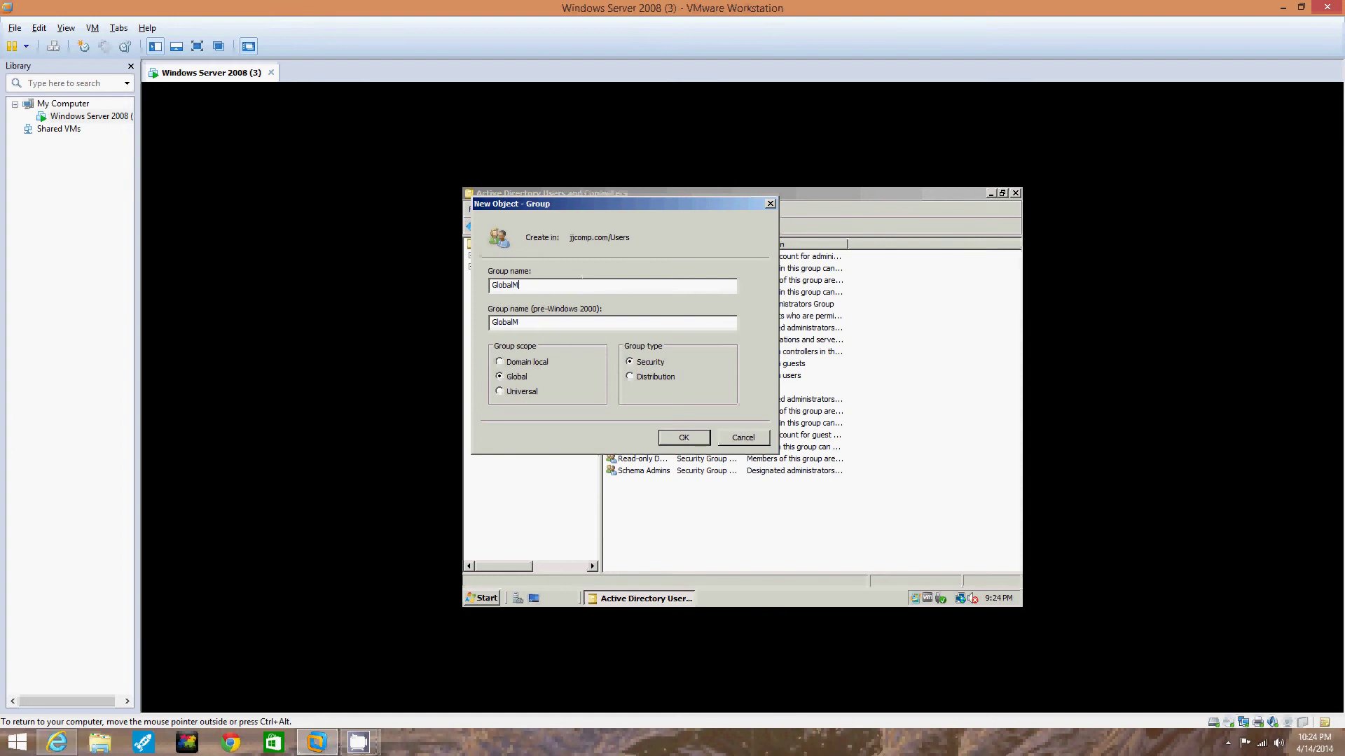
type("sgrsJj")
left_click(682, 438)
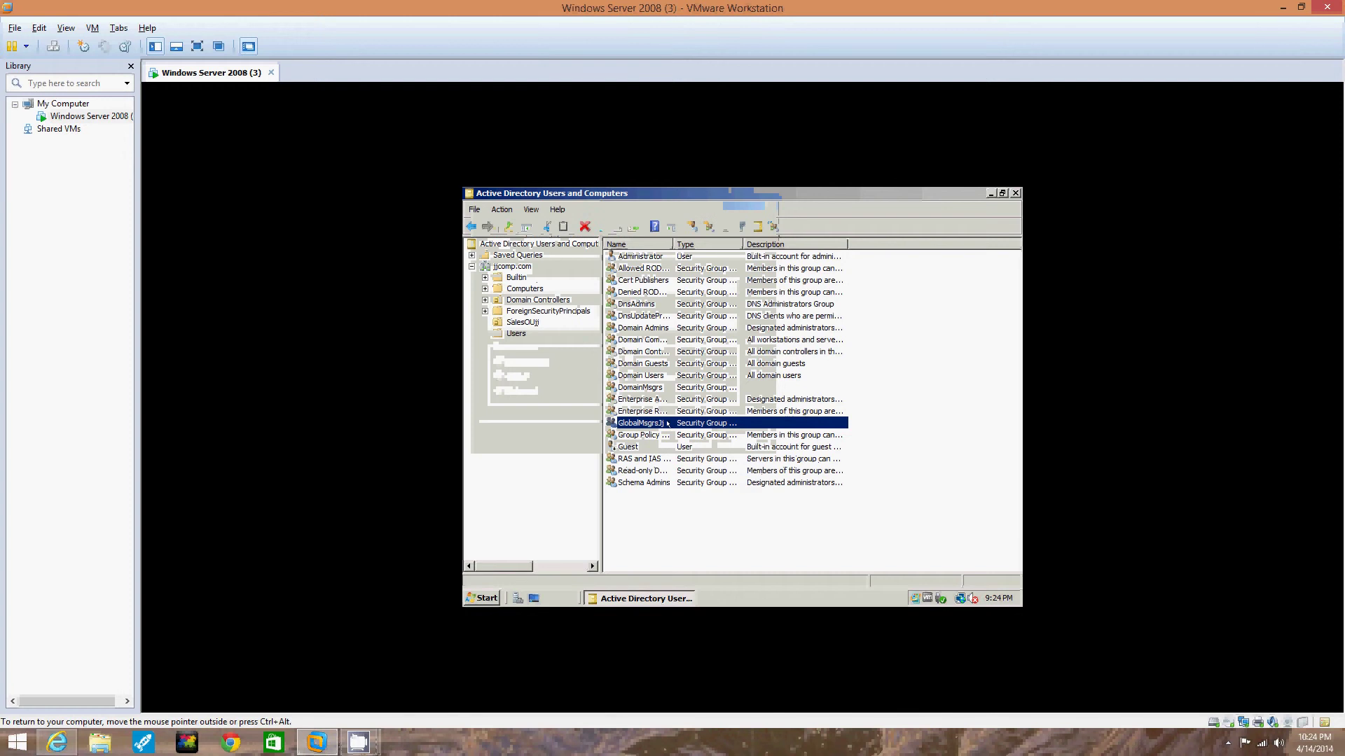
Open the GlobalMsgrsJj group's member settings and search the jjcomp.com domain for objects to add as members
left_click(684, 388)
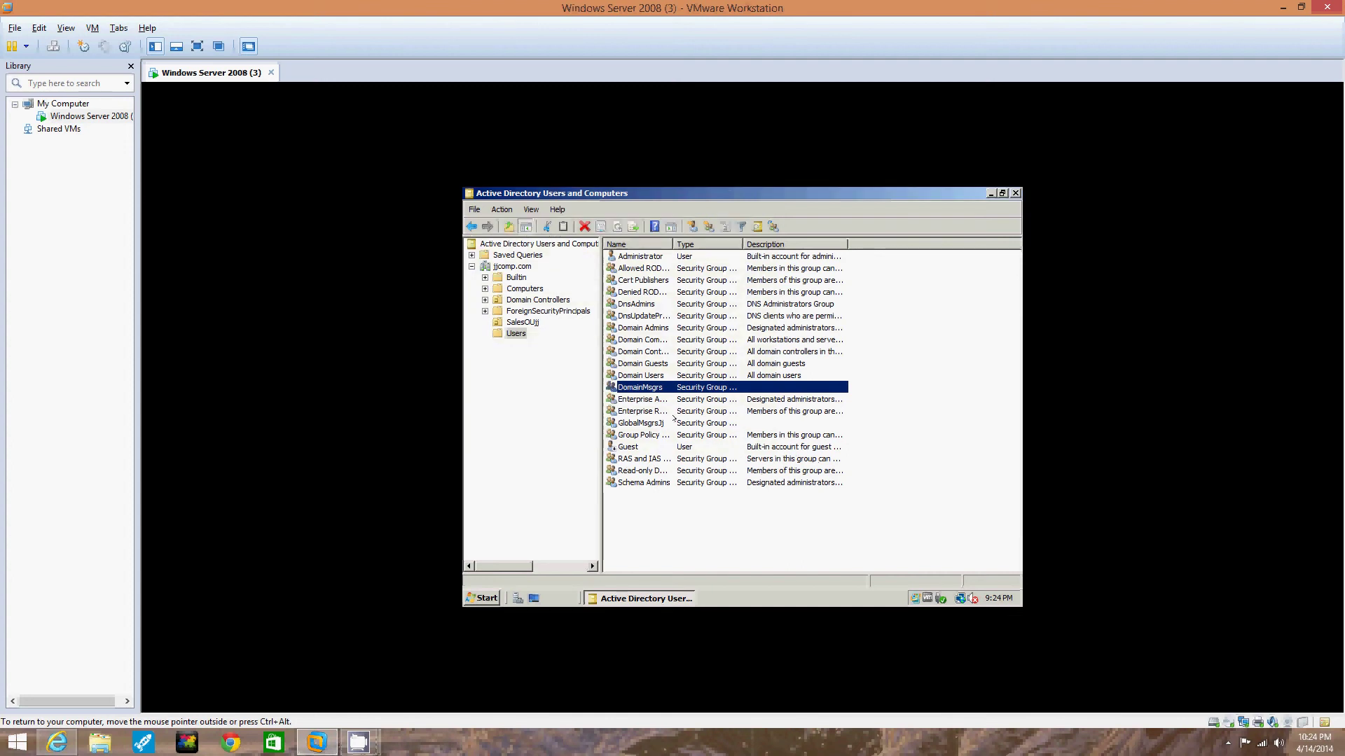
double_click(651, 422)
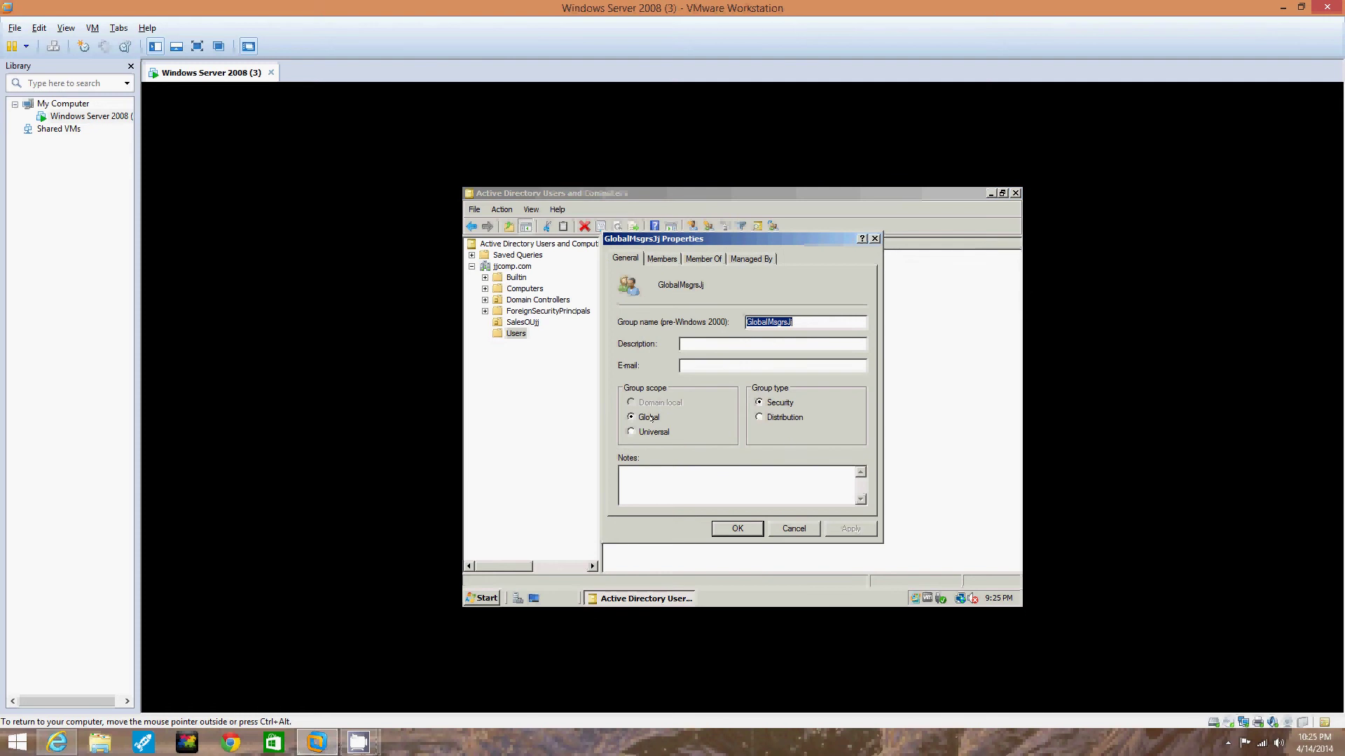
left_click(662, 258)
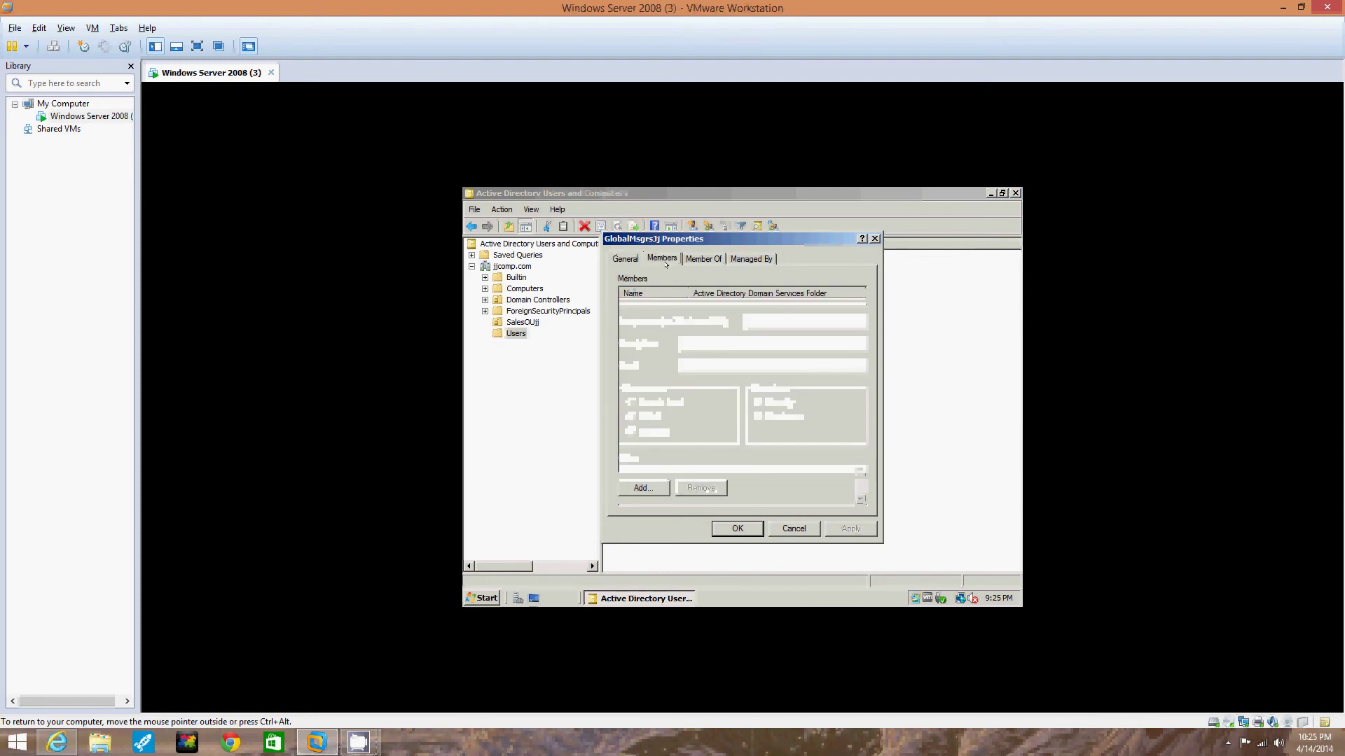
left_click(643, 487)
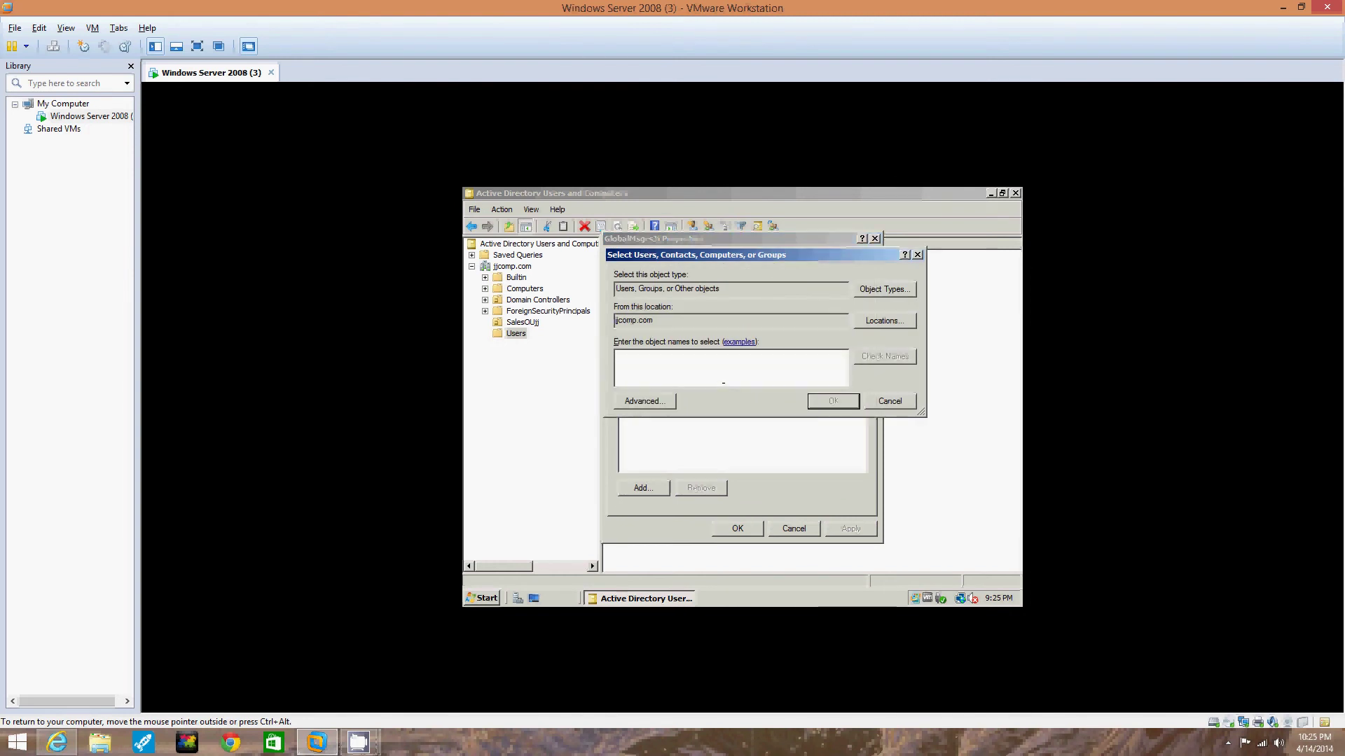
left_click(640, 402)
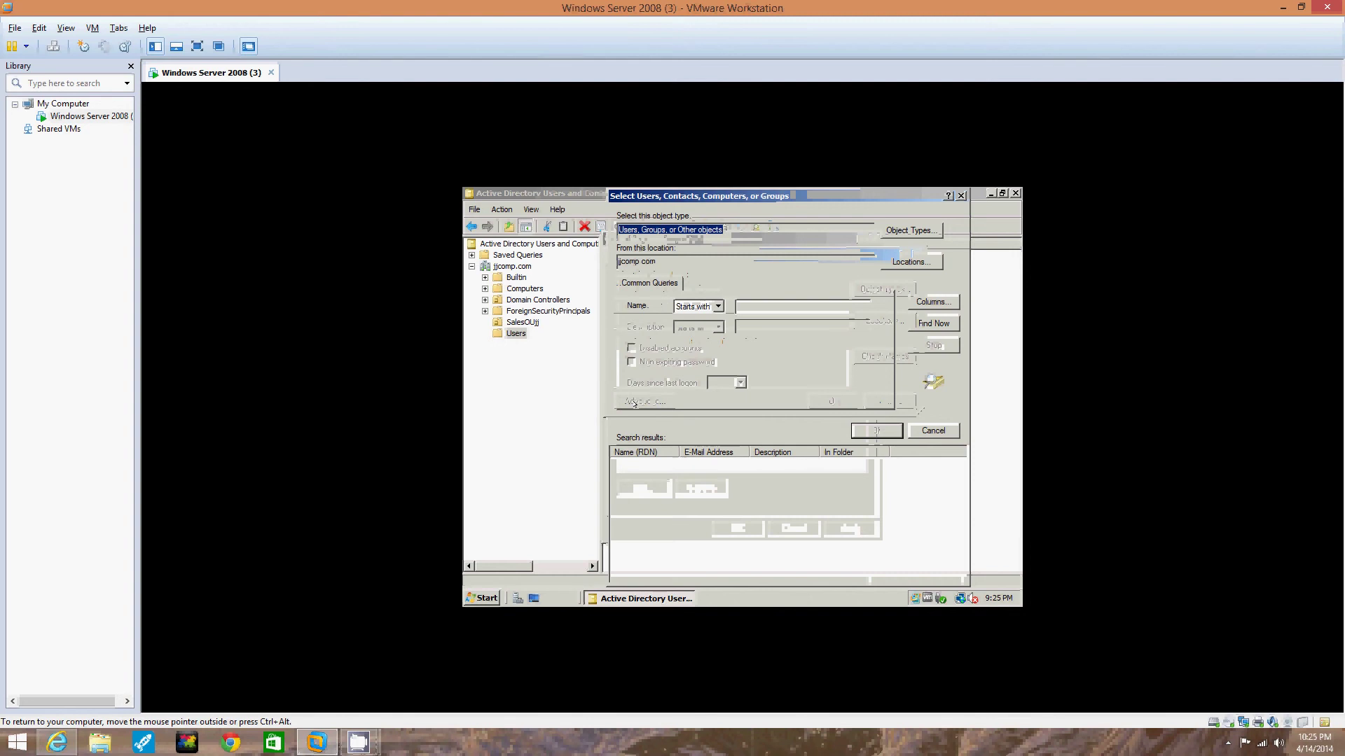
left_click(938, 320)
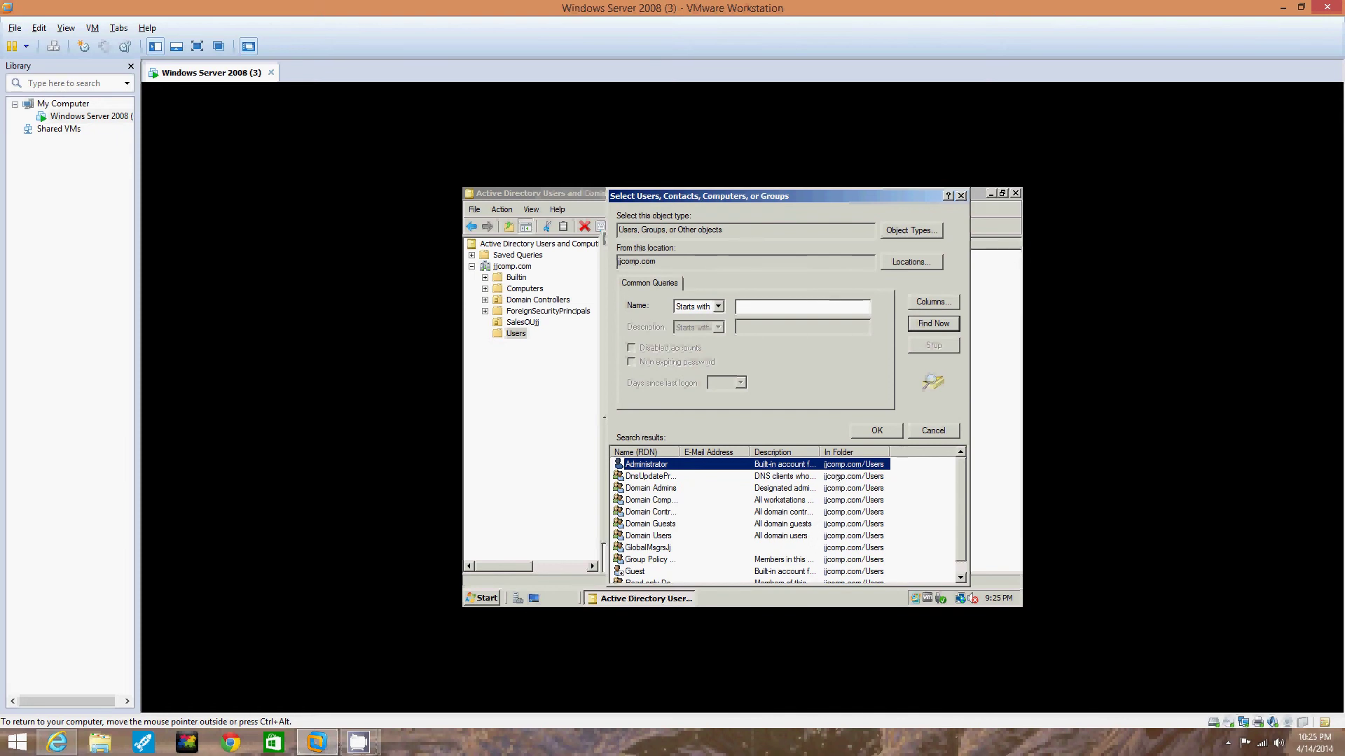
Choose Administrator, Domain Users and GlobalMsgrsJj from the search results, add them as group members and save the group's properties
left_click(655, 548, "ctrl")
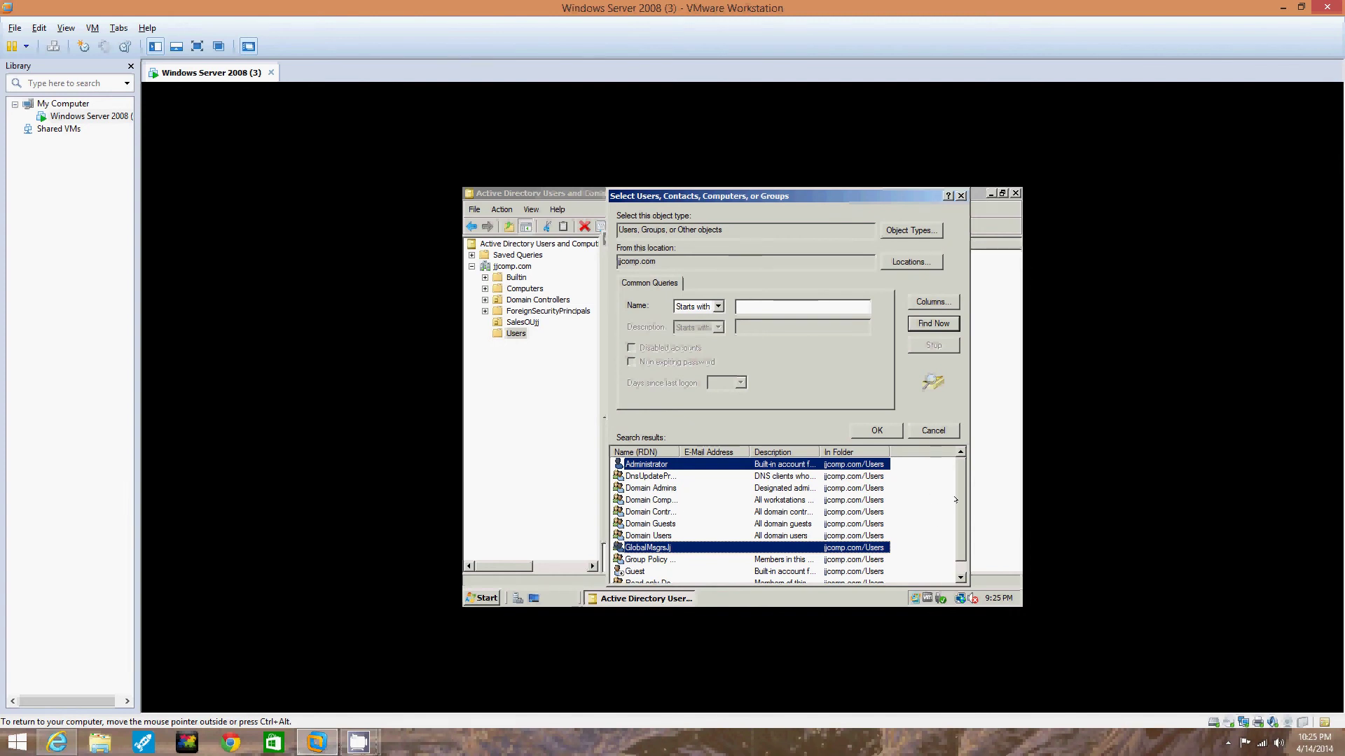
scroll(957, 518, "down", 1)
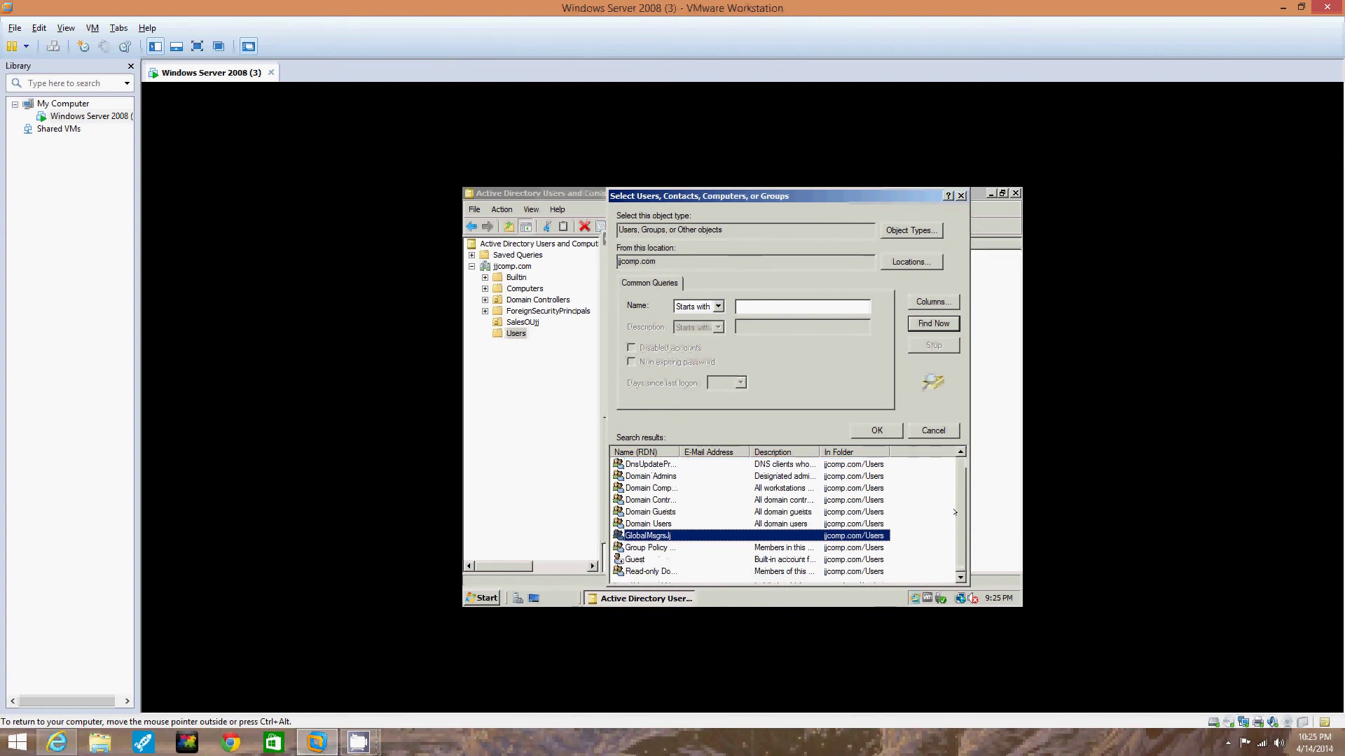
scroll(947, 492, "up", 1)
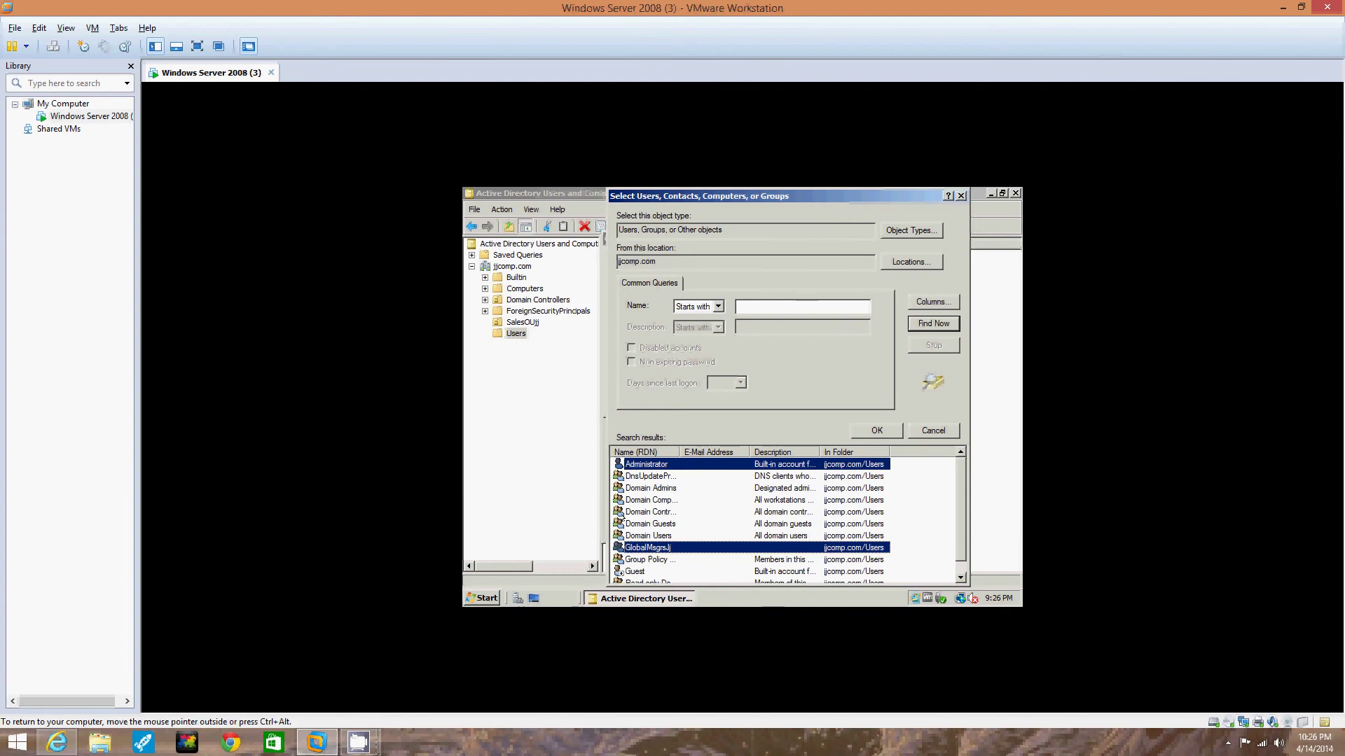
left_click(668, 535, "ctrl")
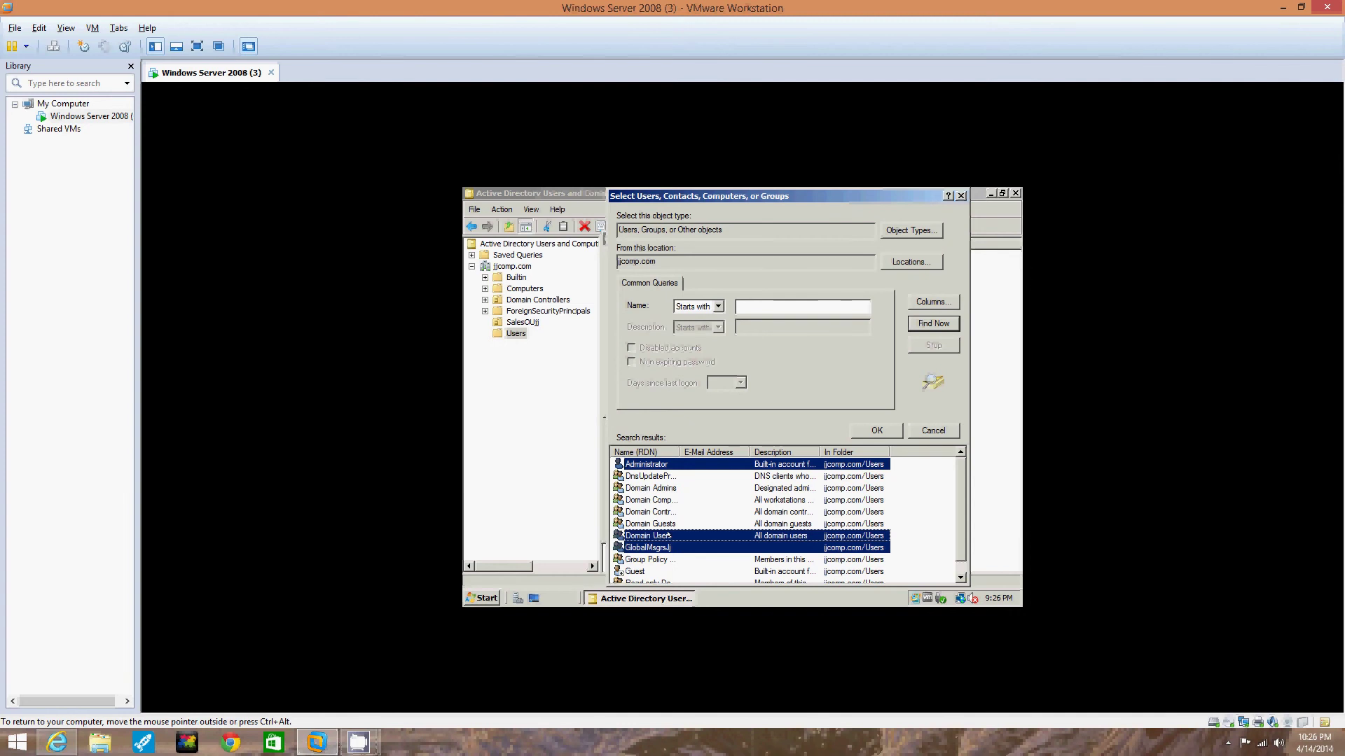
left_click(888, 427)
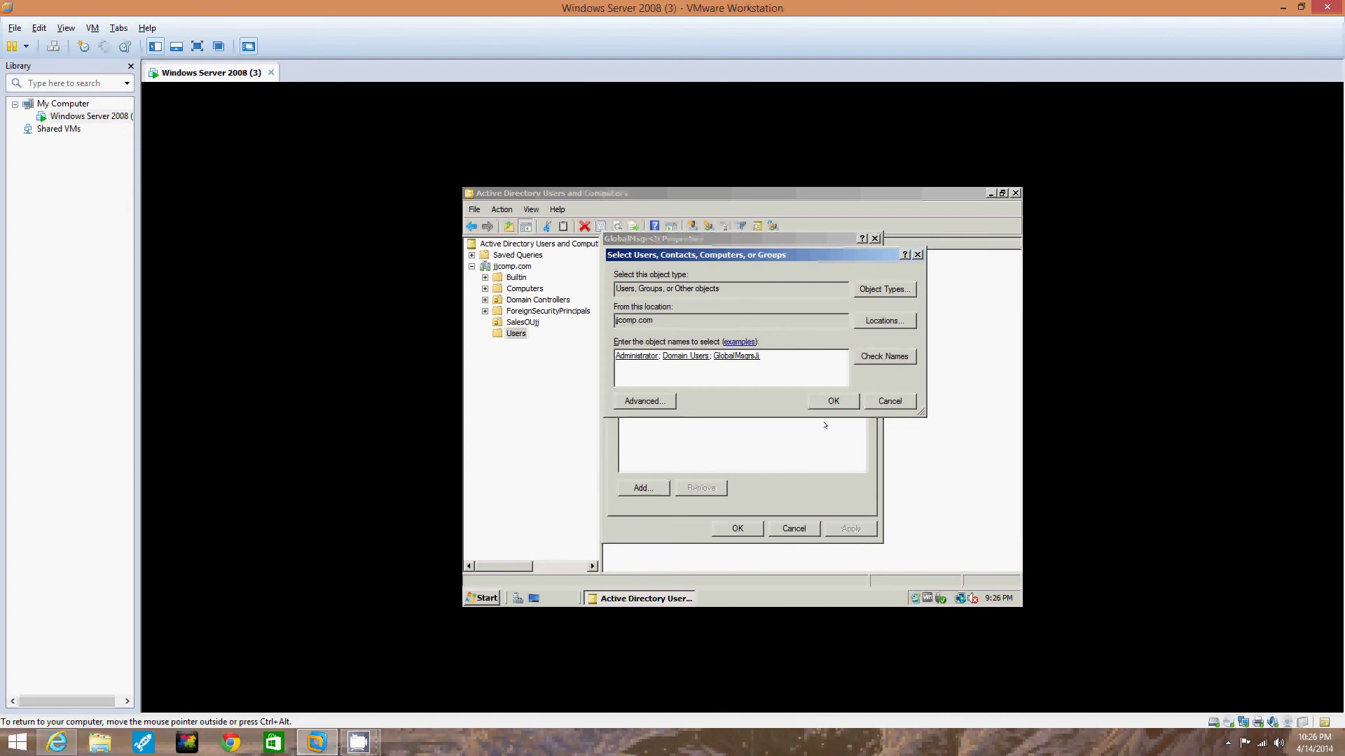
left_click(831, 401)
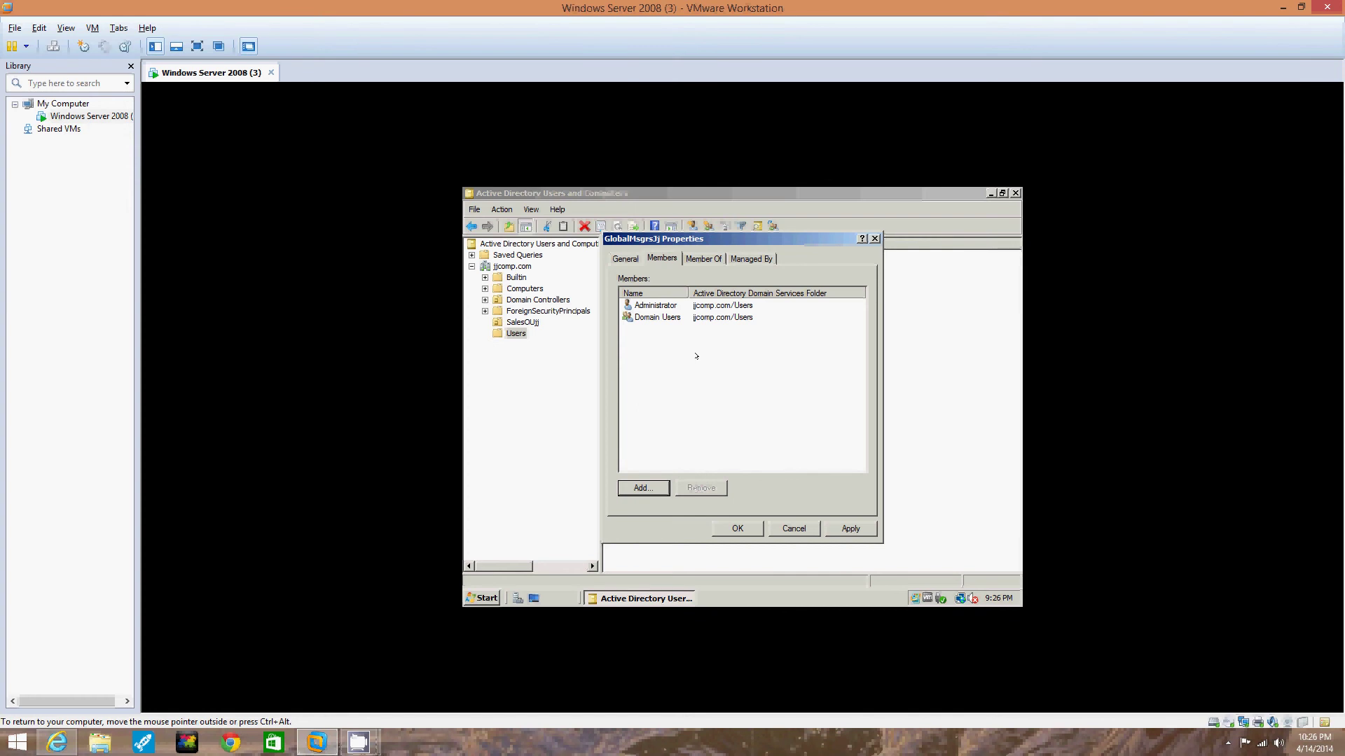
left_click(762, 528)
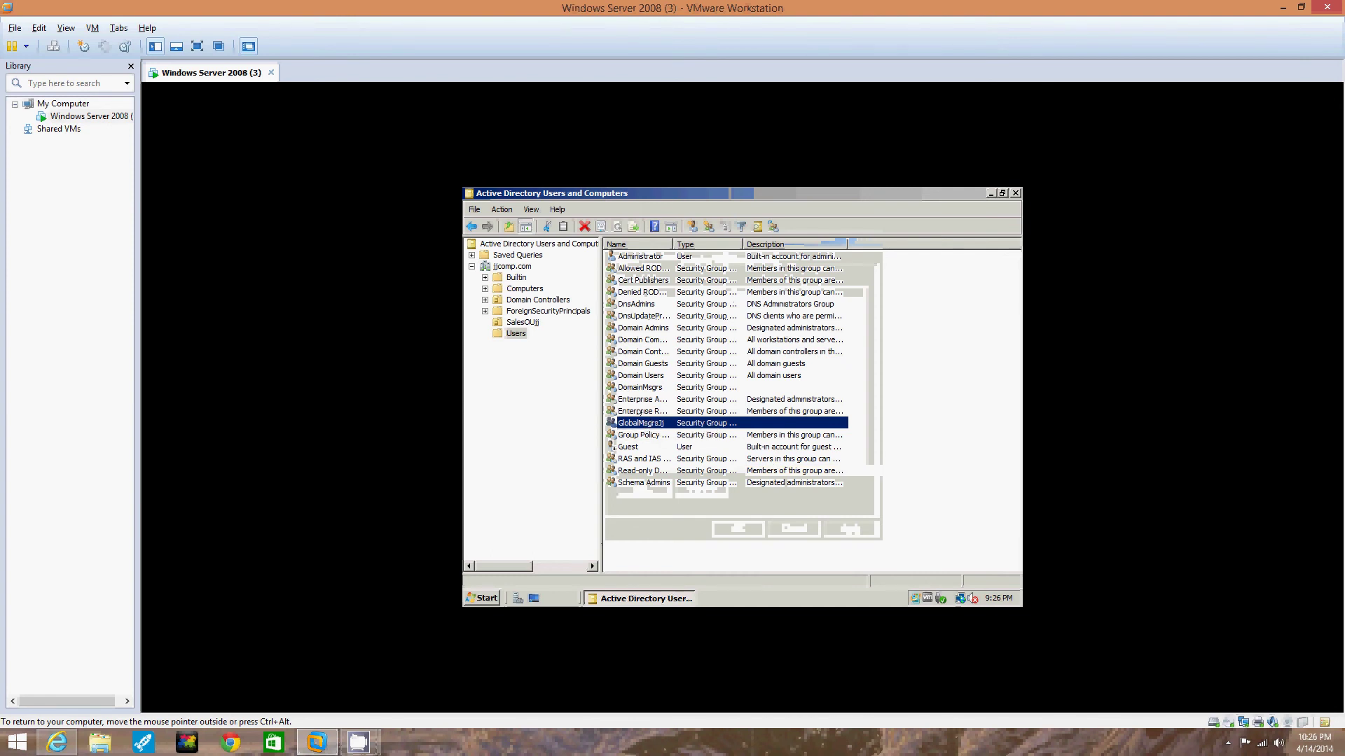
double_click(643, 387)
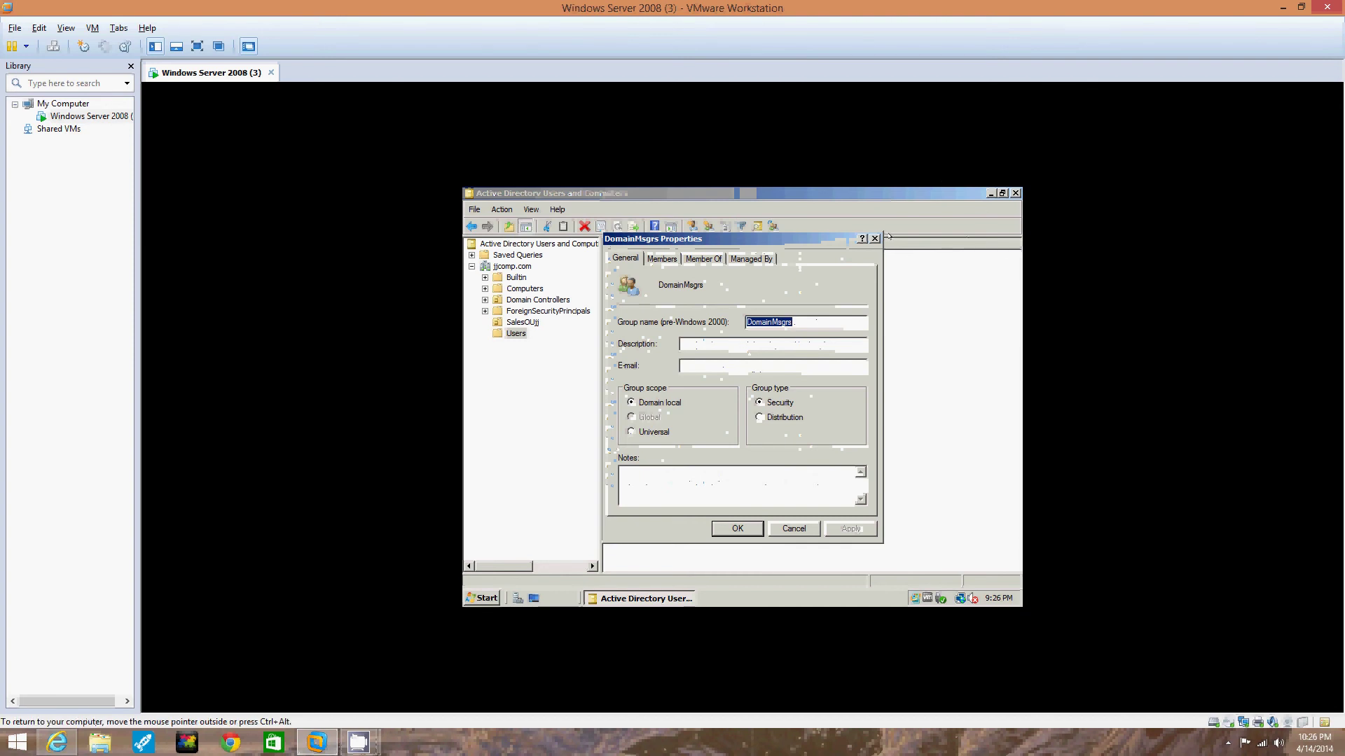
key("Escape")
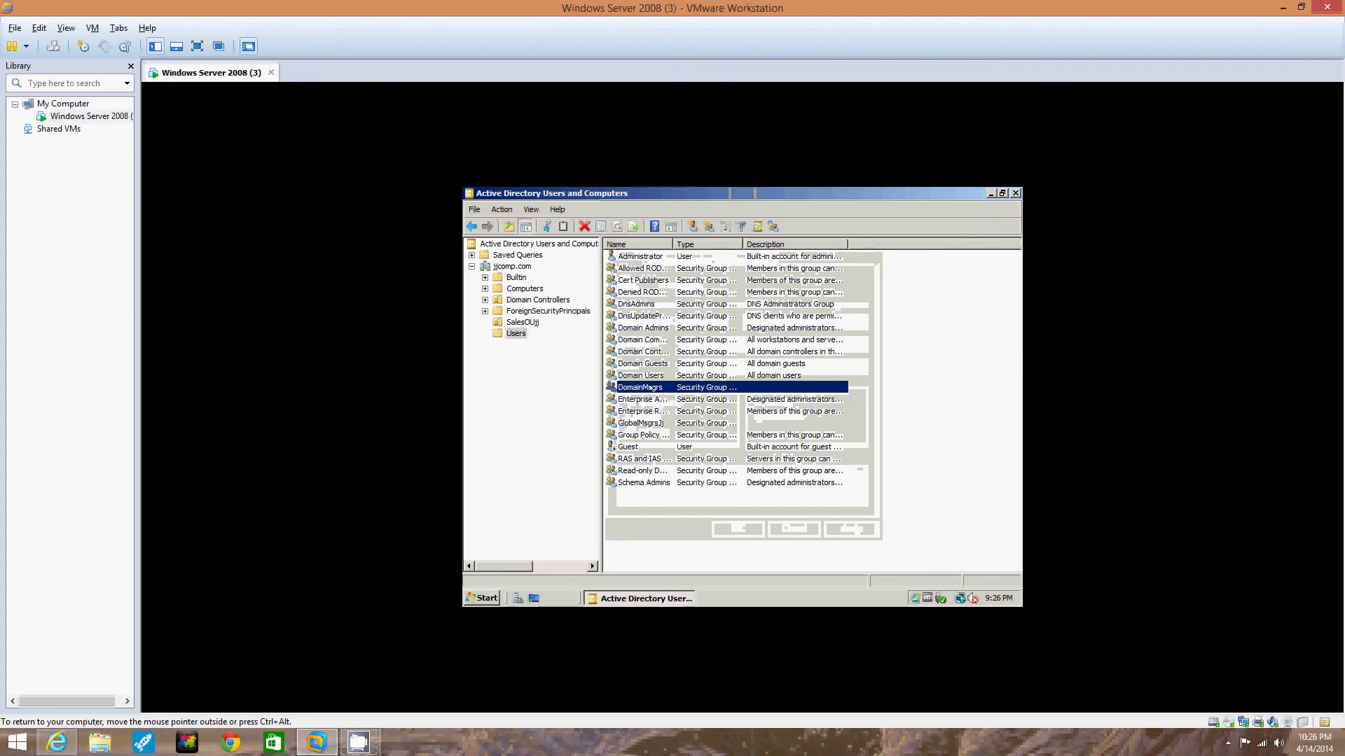
right_click(652, 387)
left_click(683, 464)
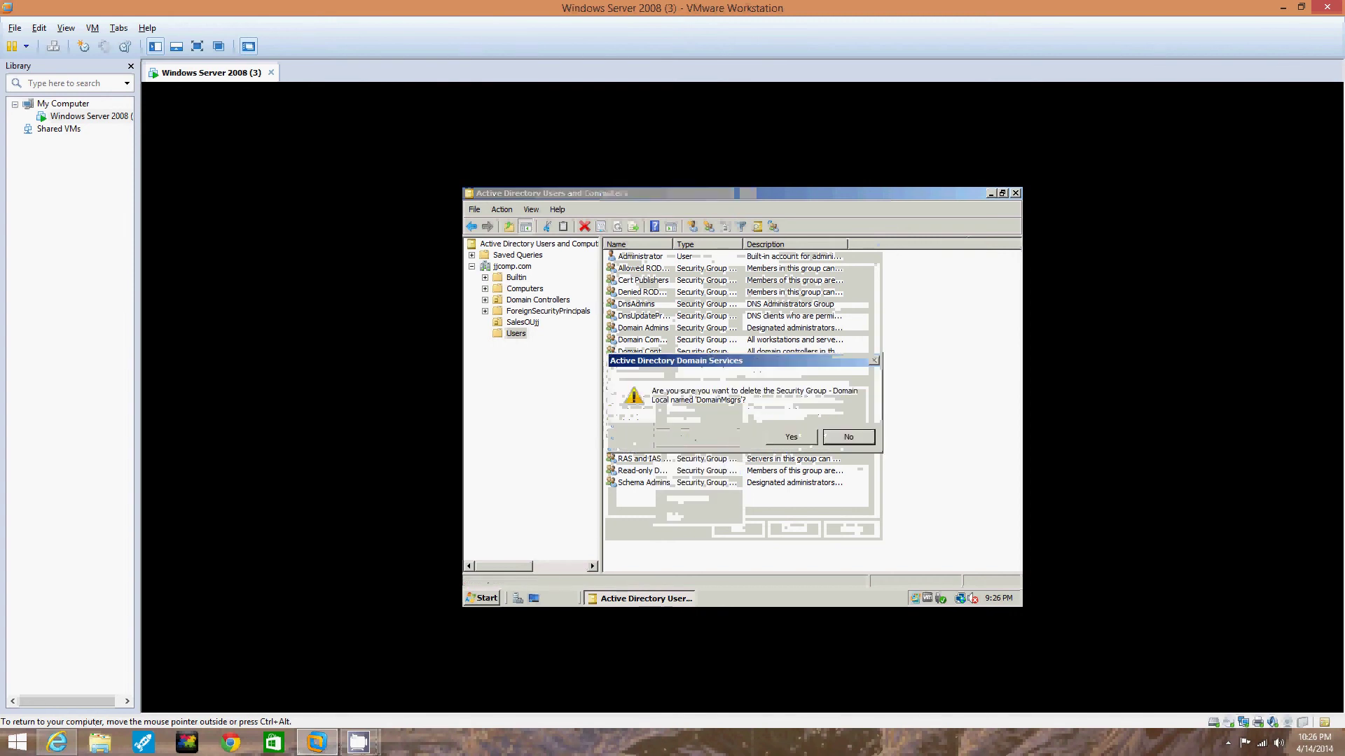
left_click(778, 441)
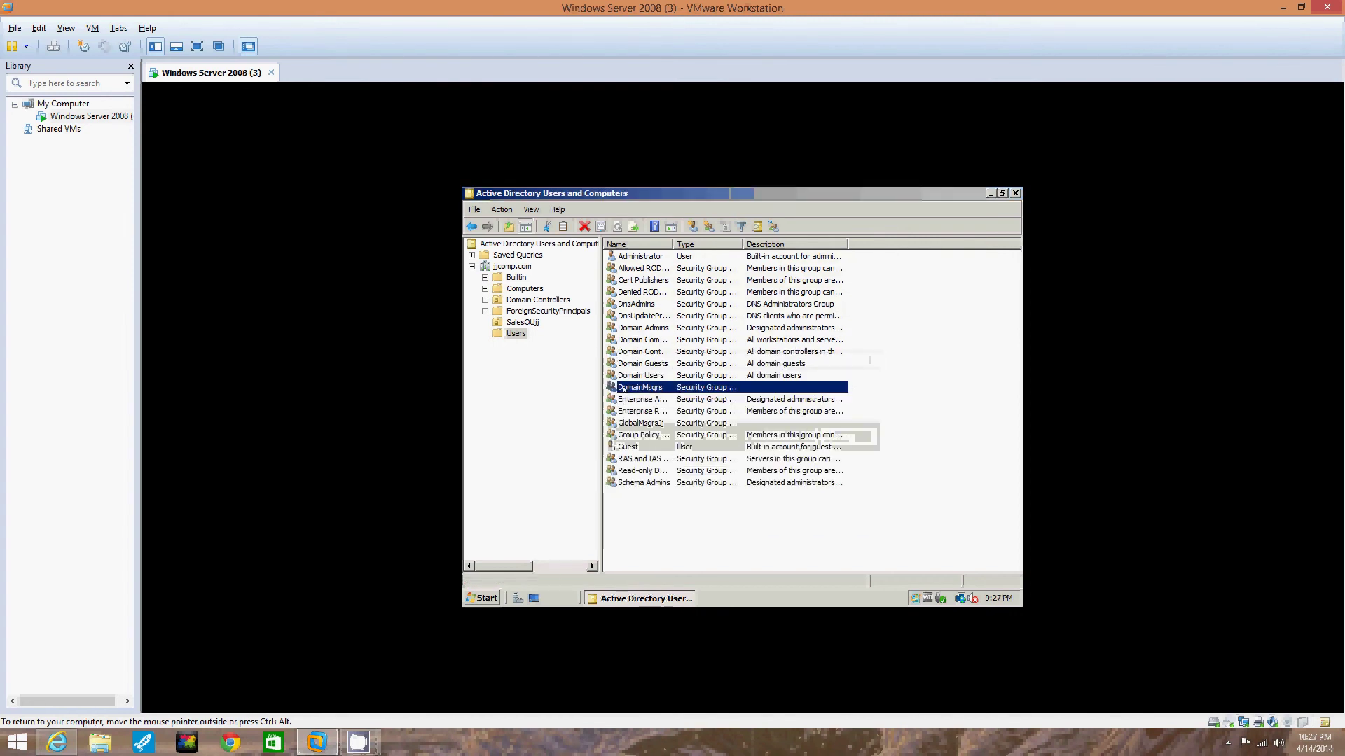
Rename the DomainMsgrs group to DomainMsgrsJj, leaving its pre-Windows 2000 name as DomainMsgrs
right_click(630, 389)
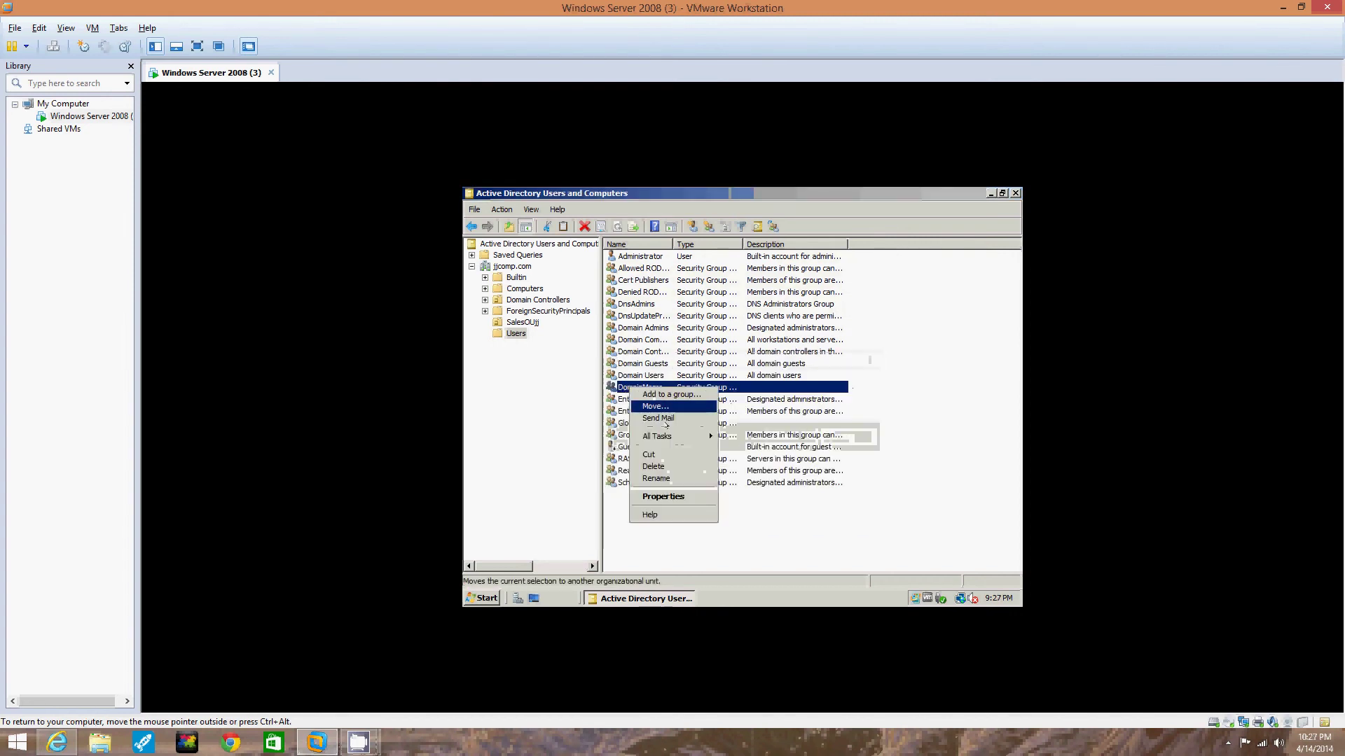
left_click(667, 478)
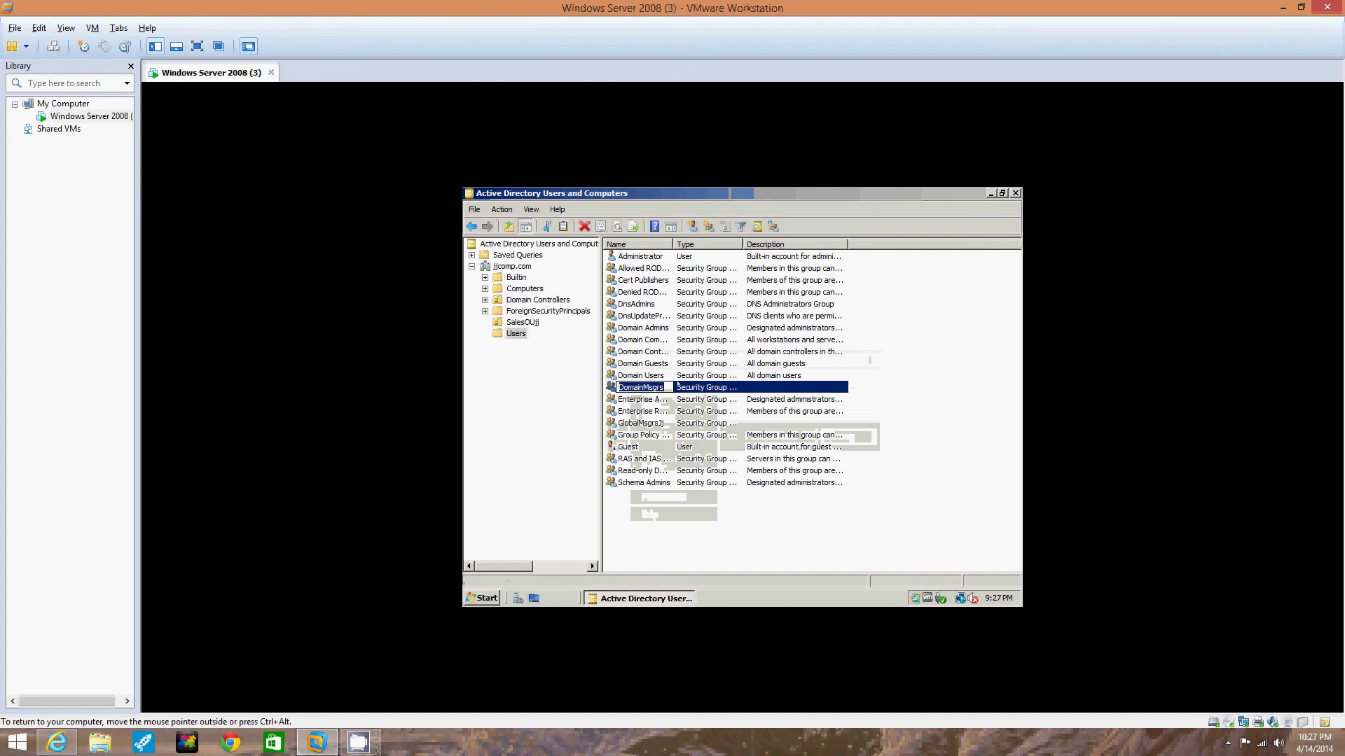
key("End")
type("J")
key("Return")
left_click(788, 432)
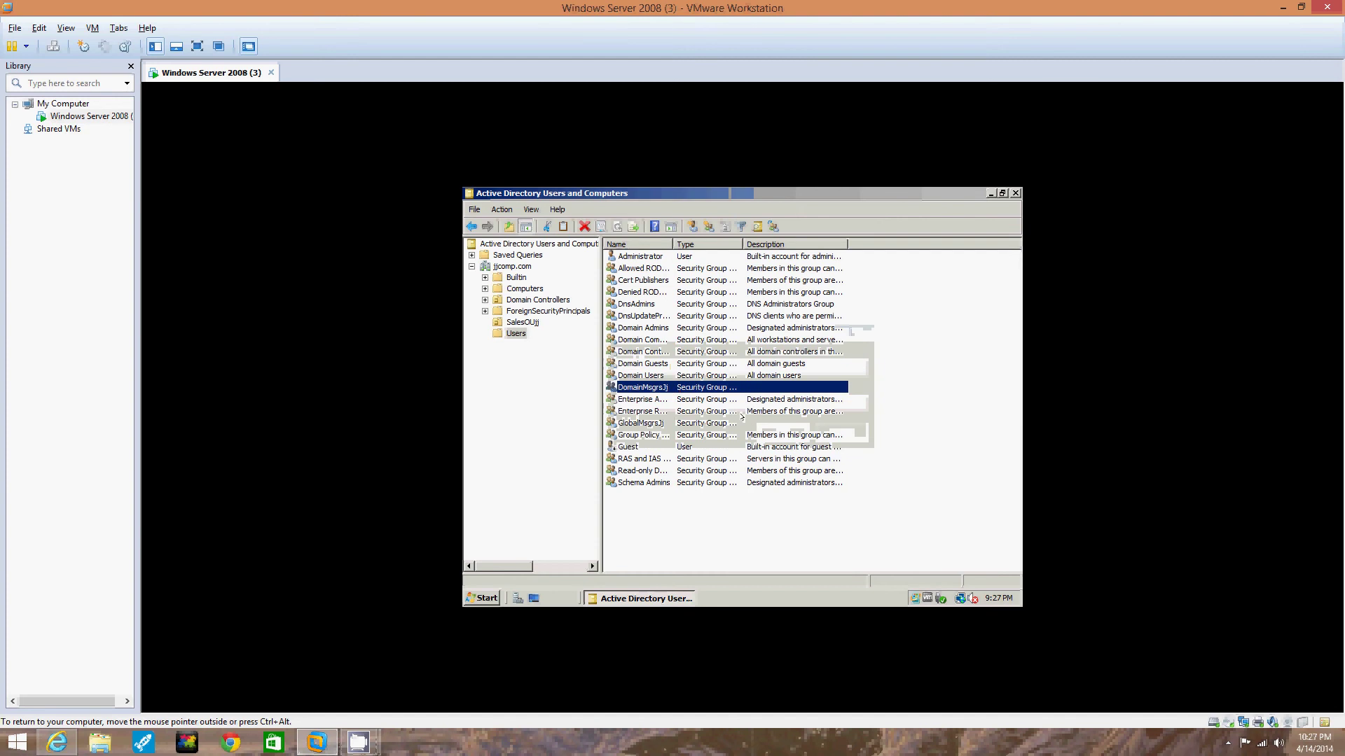
Examine the member list and general properties of the DomainMsgrsJj group, closing them without changes
double_click(669, 386)
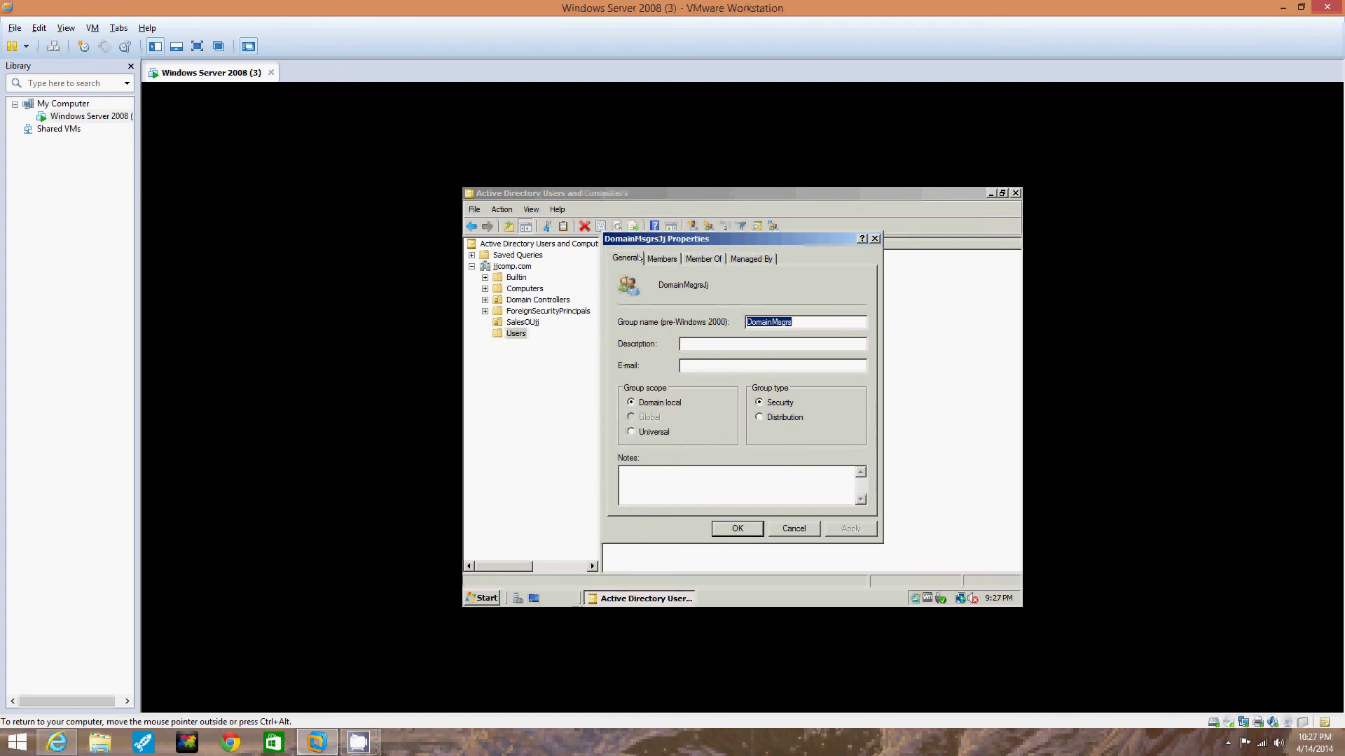
left_click(660, 259)
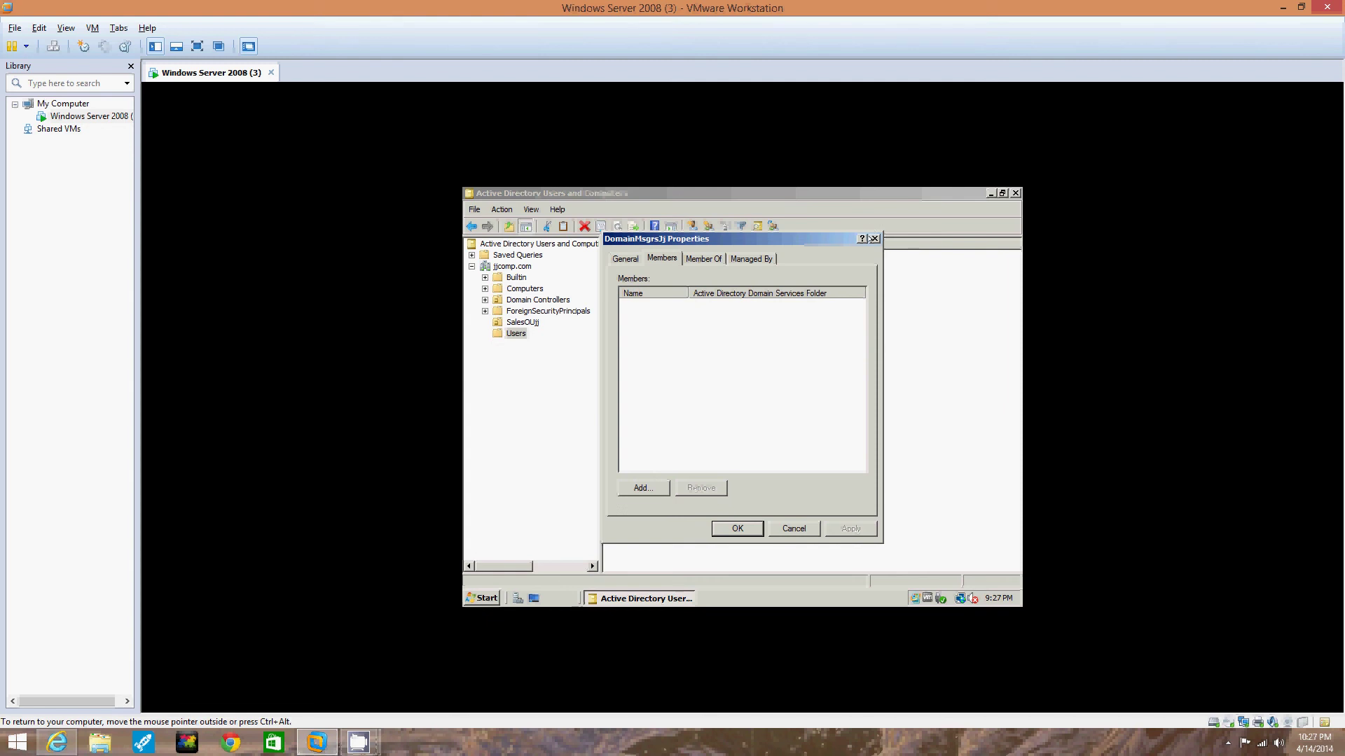
left_click(872, 239)
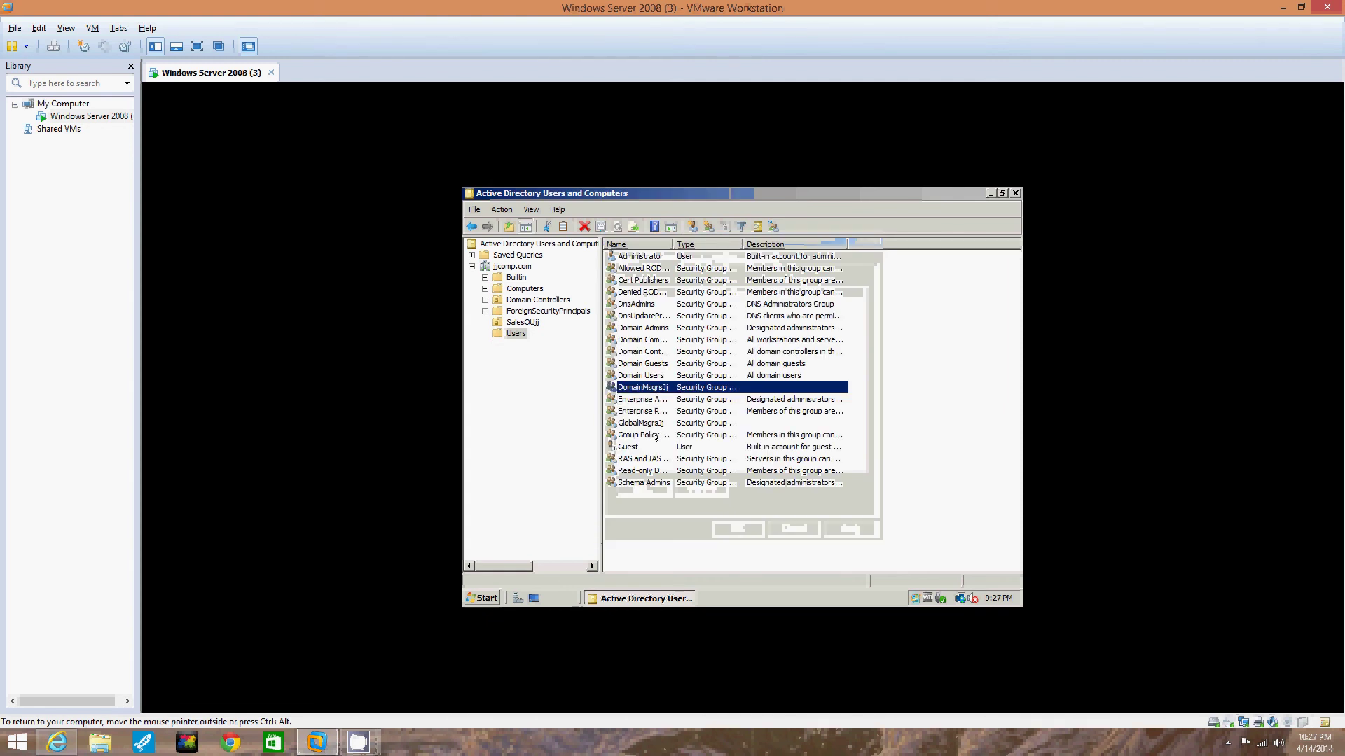
left_click(653, 424)
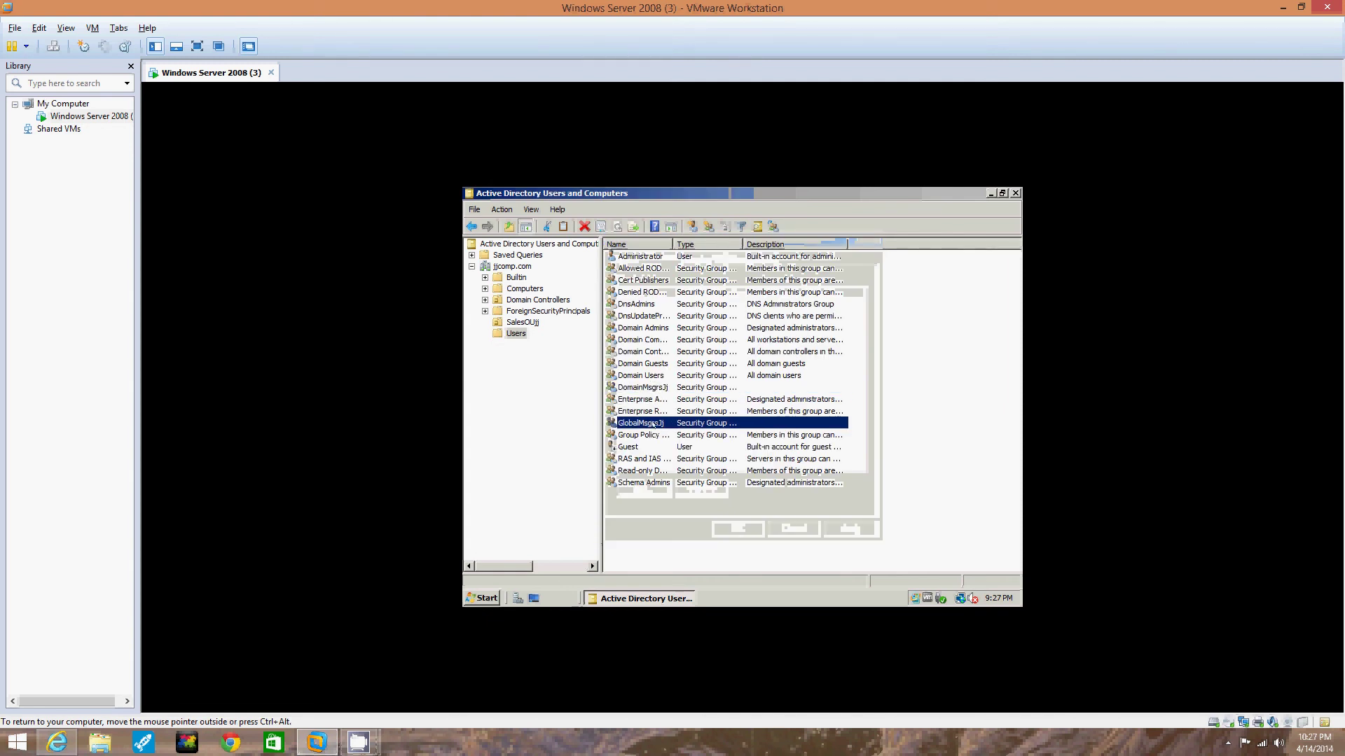
double_click(658, 389)
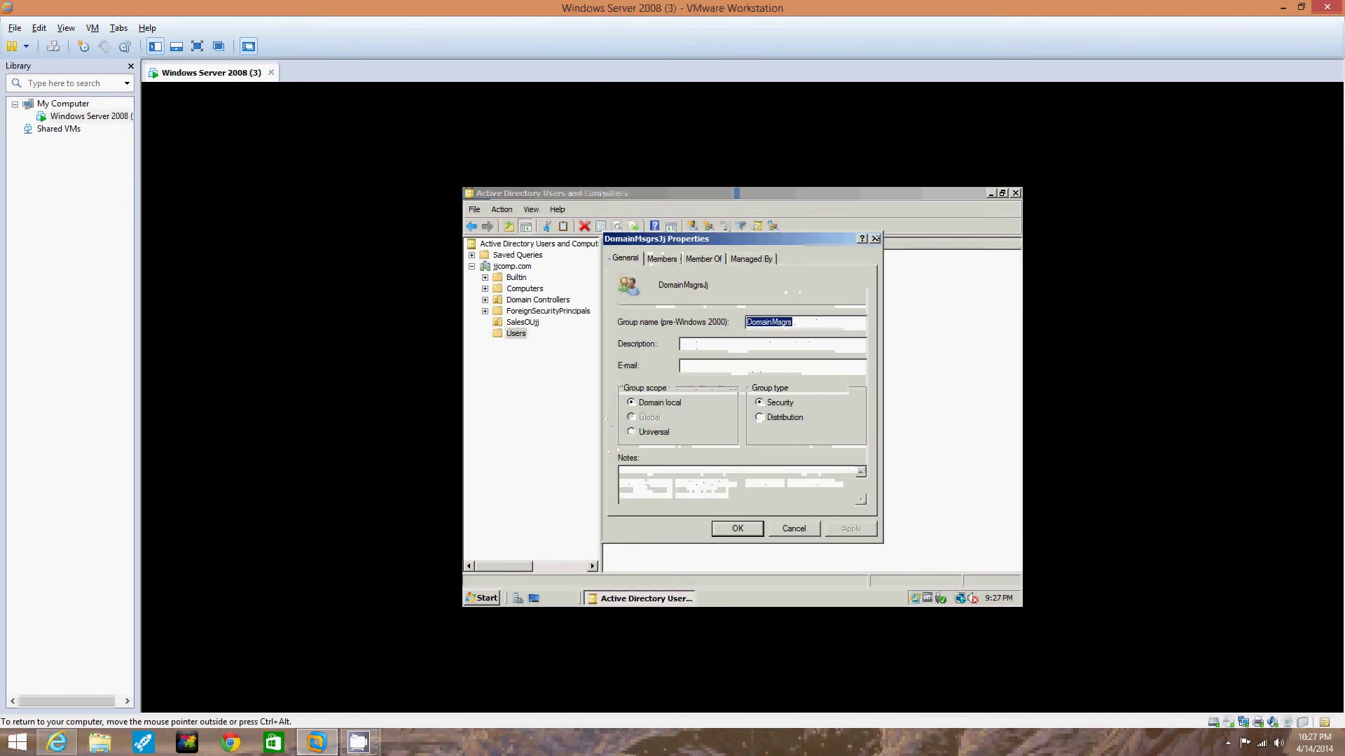
key("Escape")
right_click(669, 387)
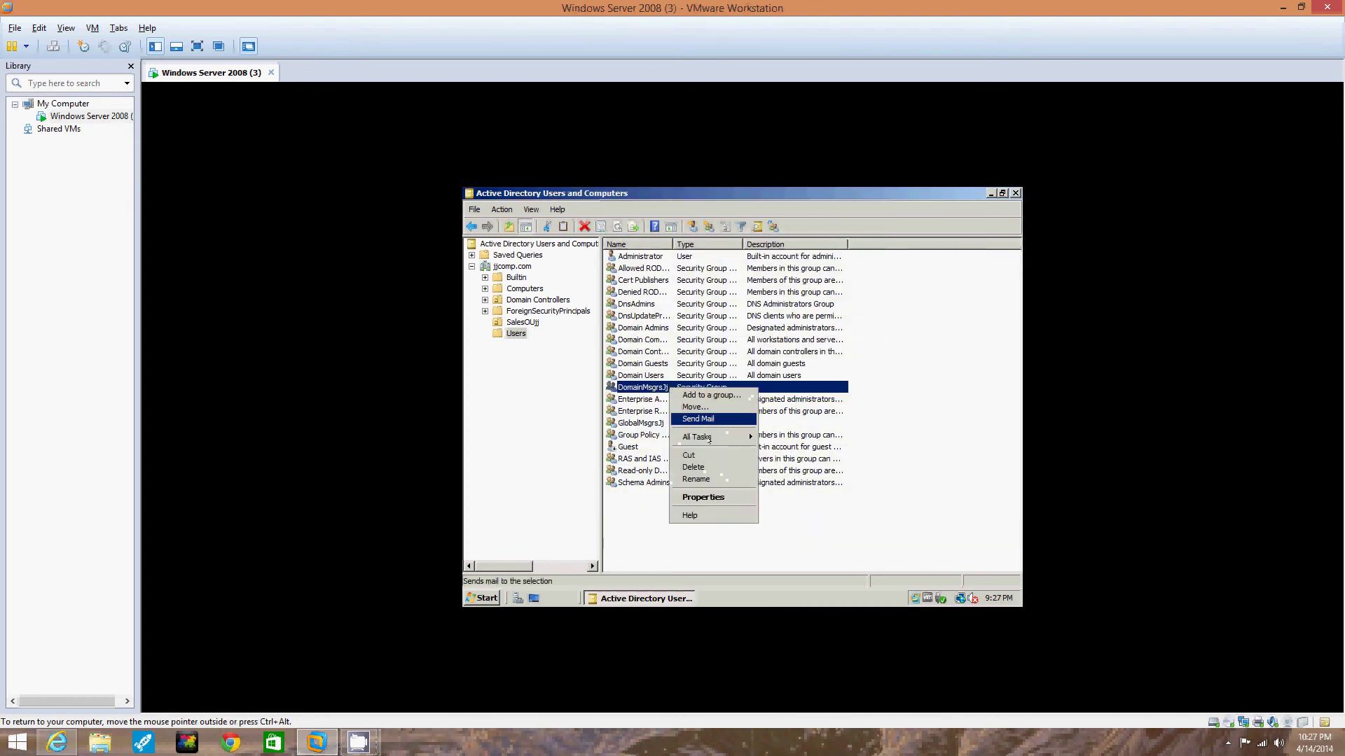
left_click(714, 478)
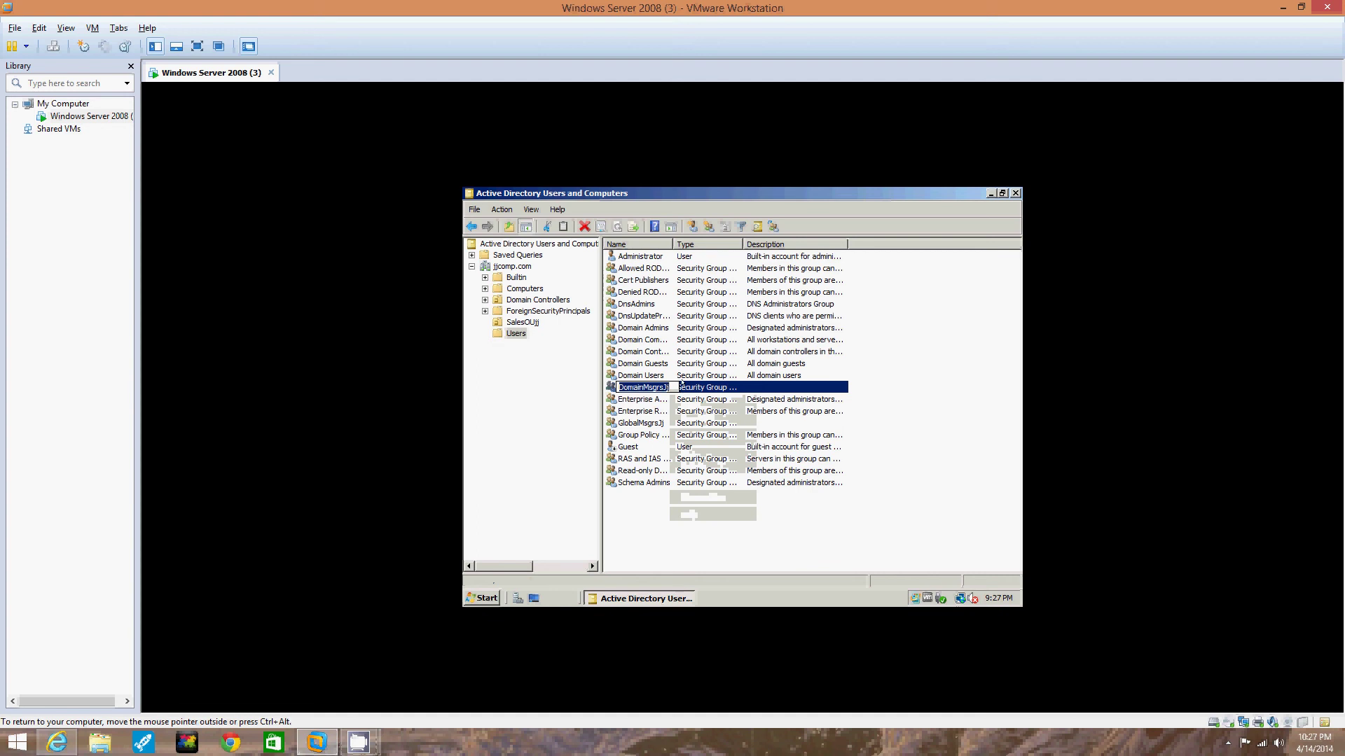
key("BackSpace")
key("ctrl+z")
key("Return")
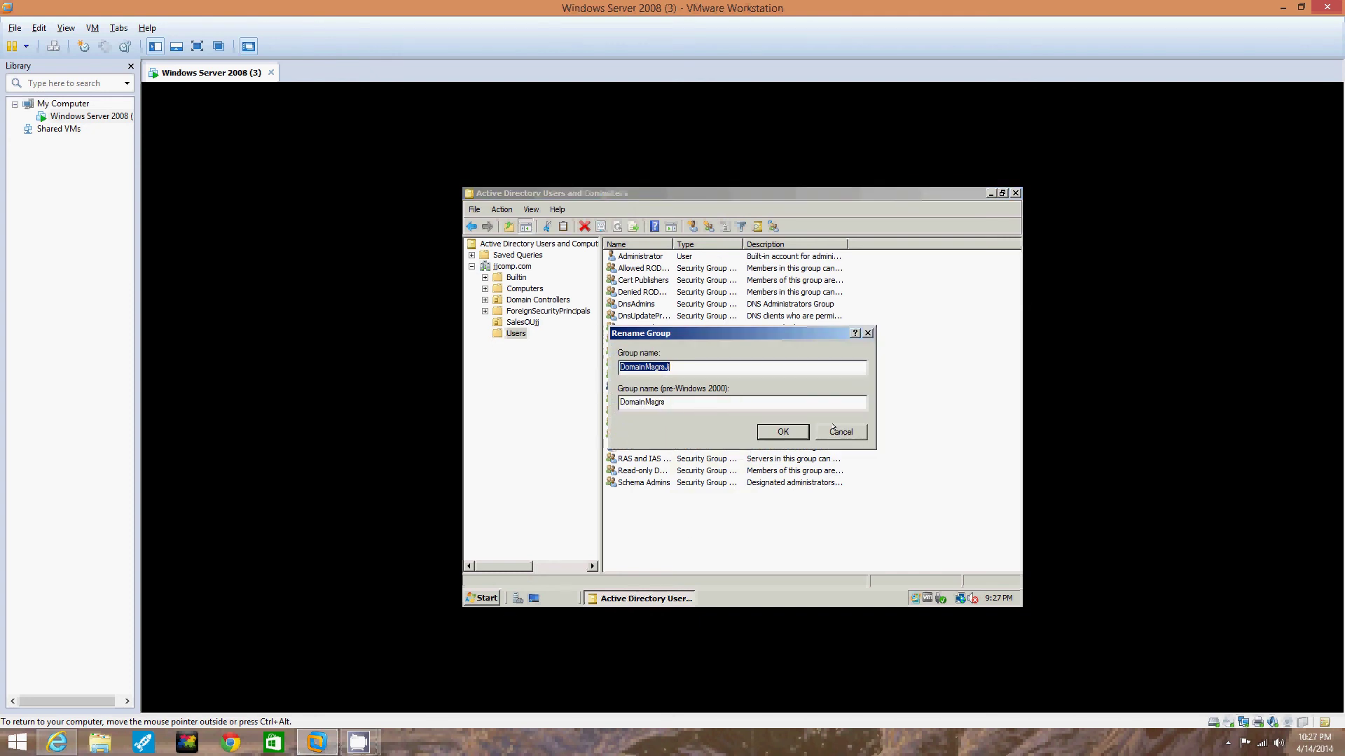
left_click(833, 430)
Rename the DomainMsgrsJj group back to DomainMsgrs
right_click(645, 383)
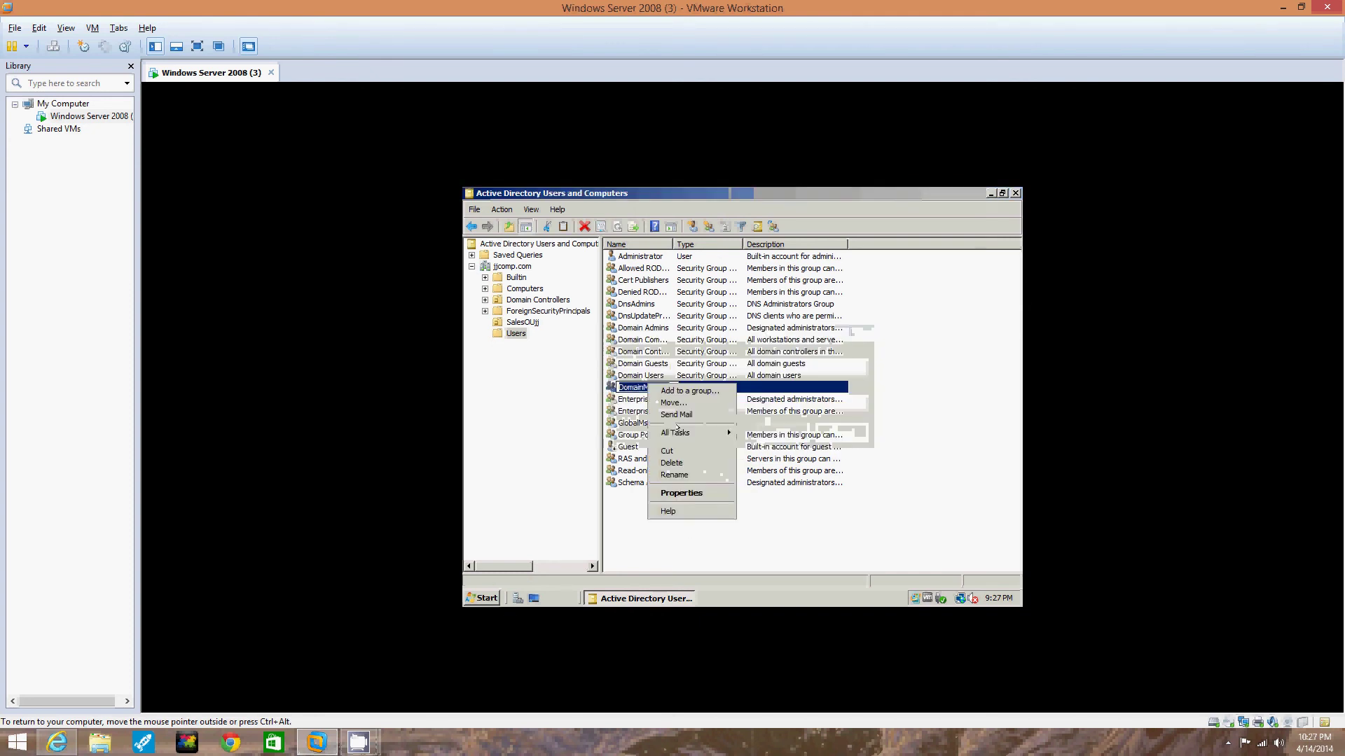
left_click(690, 475)
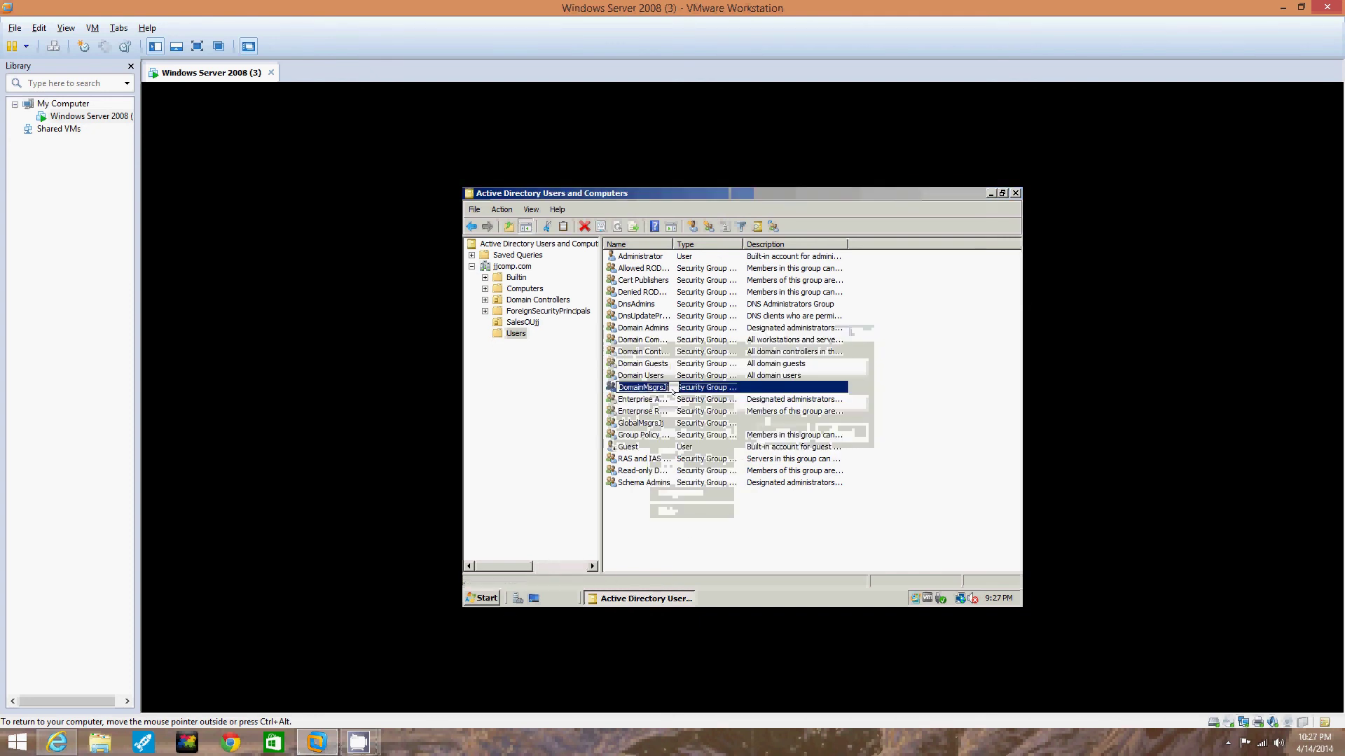
left_click(671, 387)
key("BackSpace")
key("BackSpace")
key("Return")
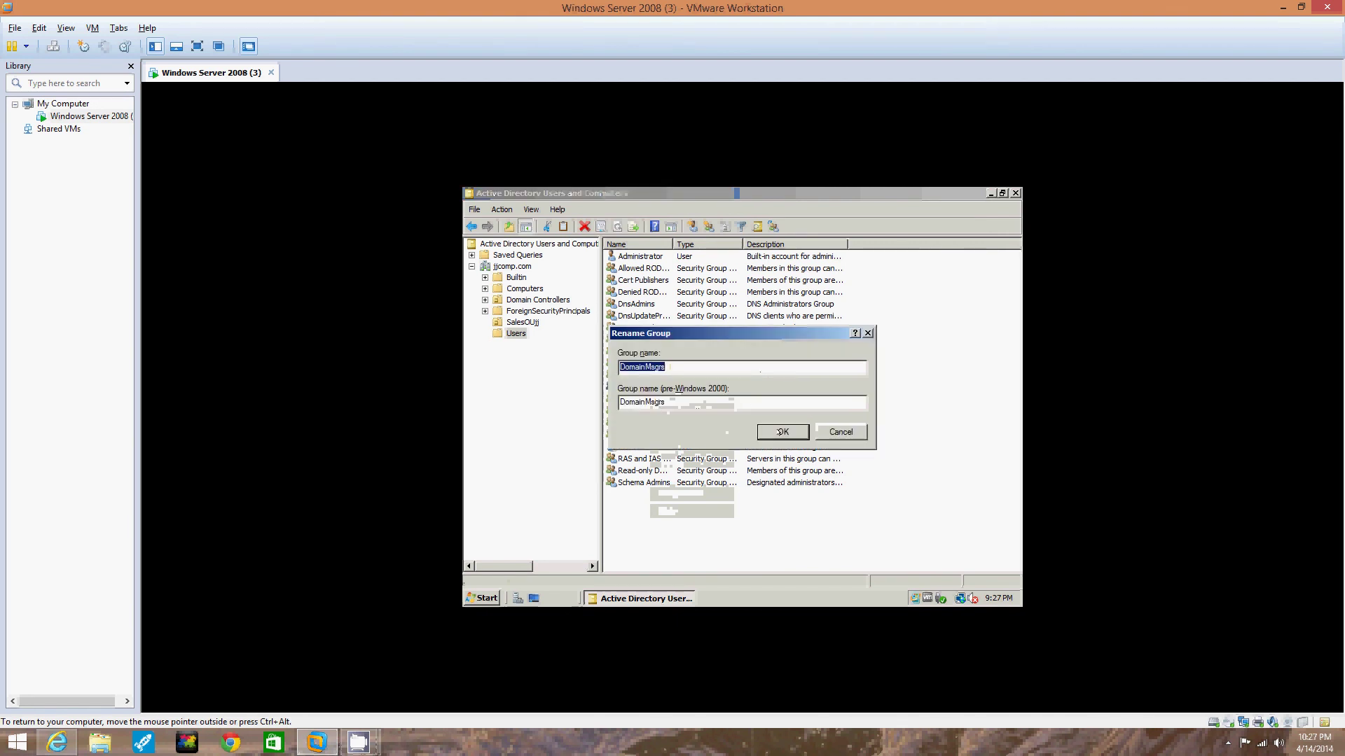
left_click(782, 432)
Check the member list in the properties of the DomainMsgrs group, closing it without changes
right_click(654, 390)
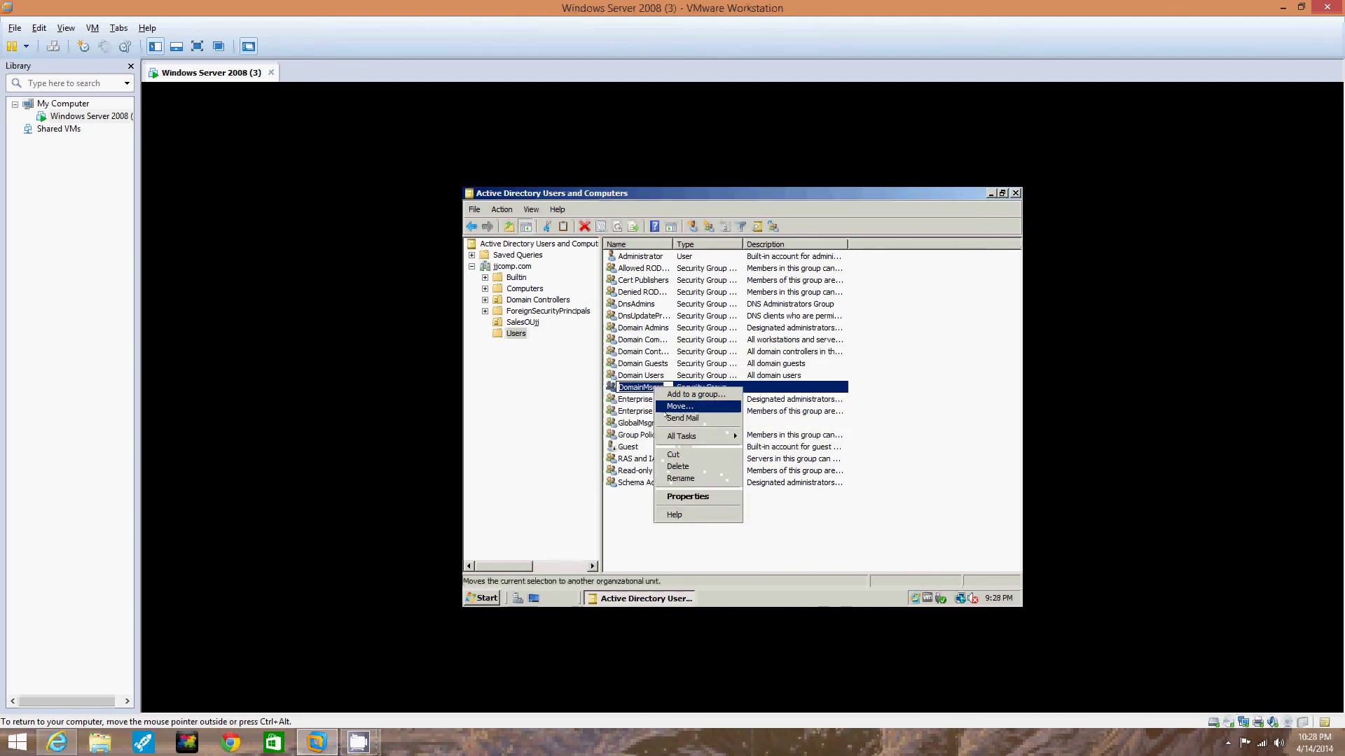
left_click(637, 352)
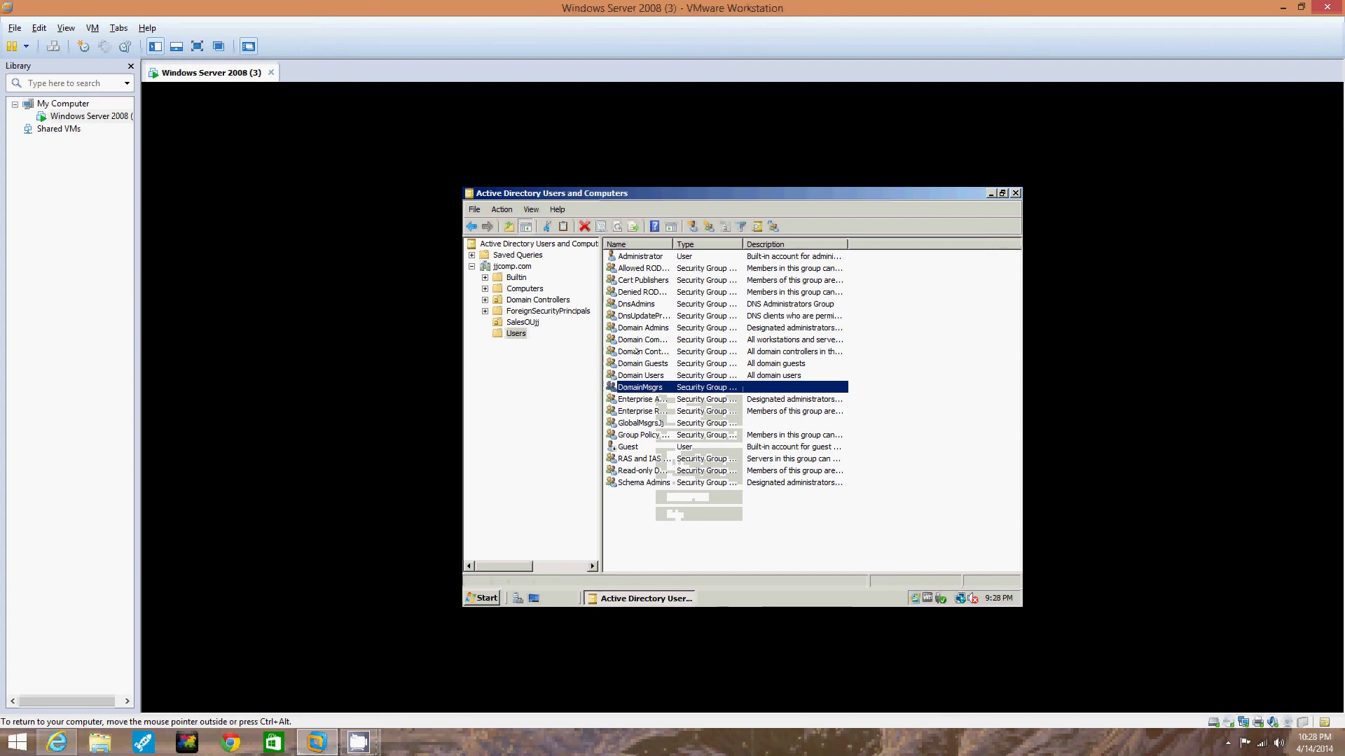
double_click(654, 389)
key("ctrl+Tab")
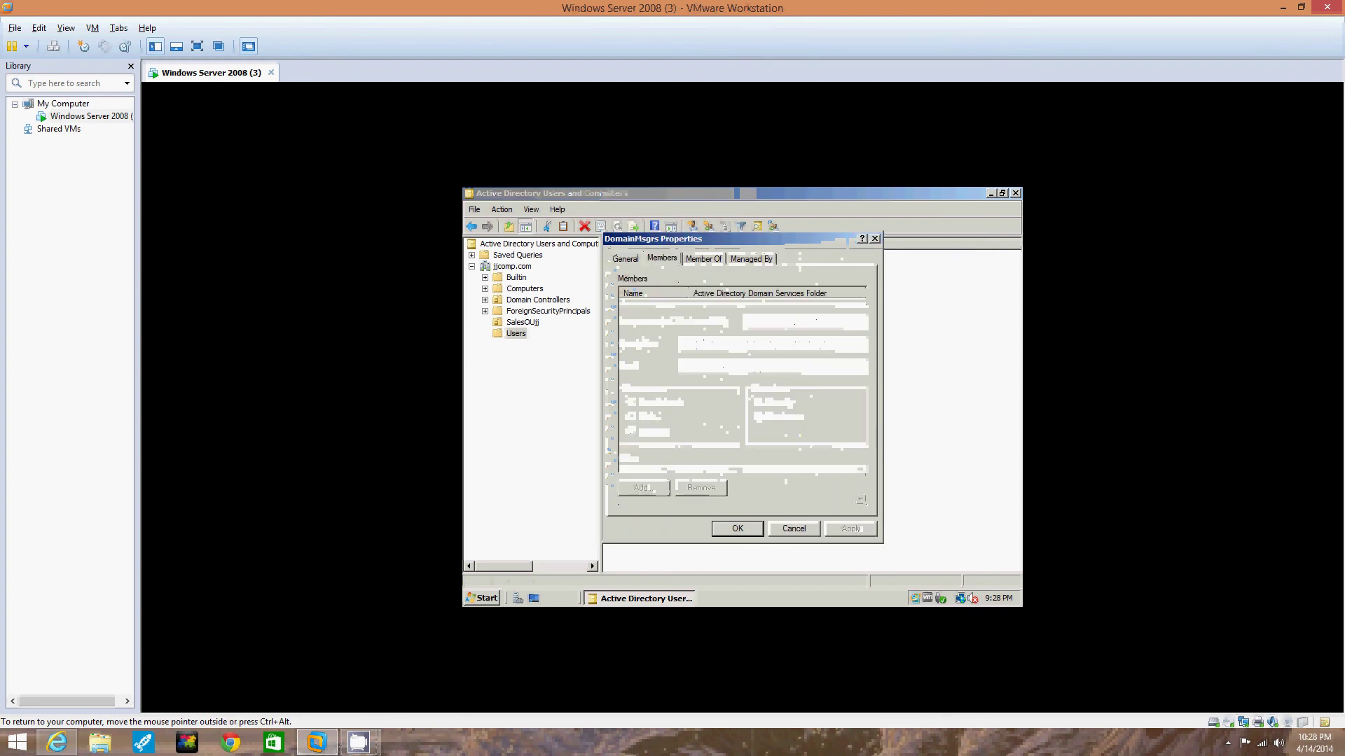
left_click(874, 238)
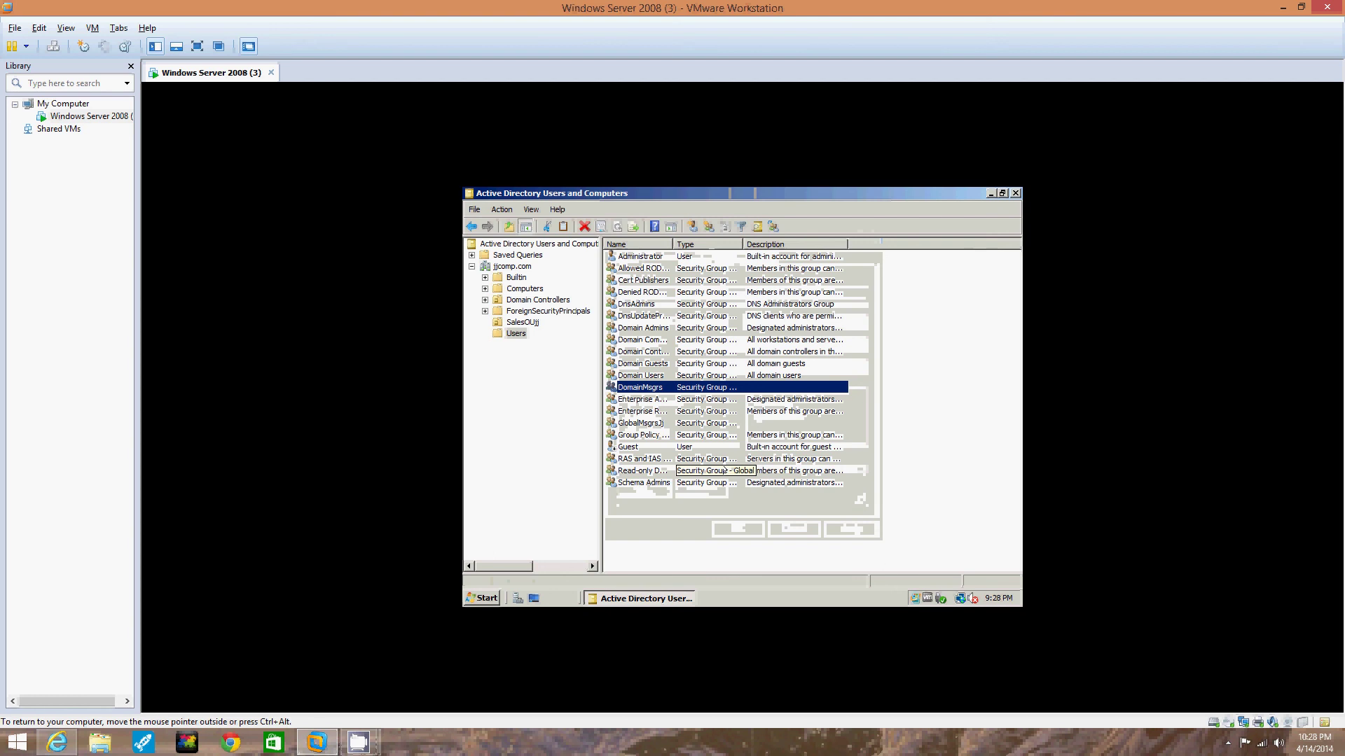
Check the member list in the properties of the GlobalMsgrsJj group, closing it without changes
double_click(632, 422)
left_click(662, 258)
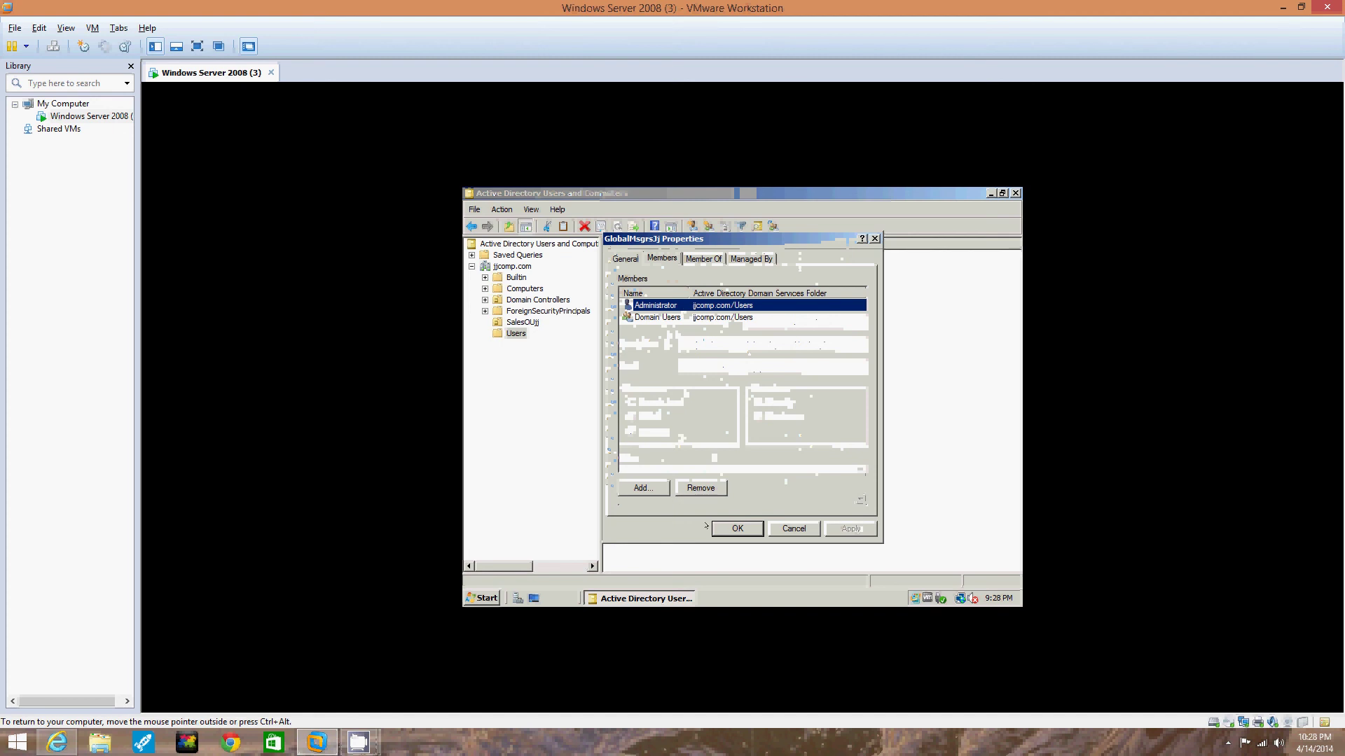
left_click(733, 534)
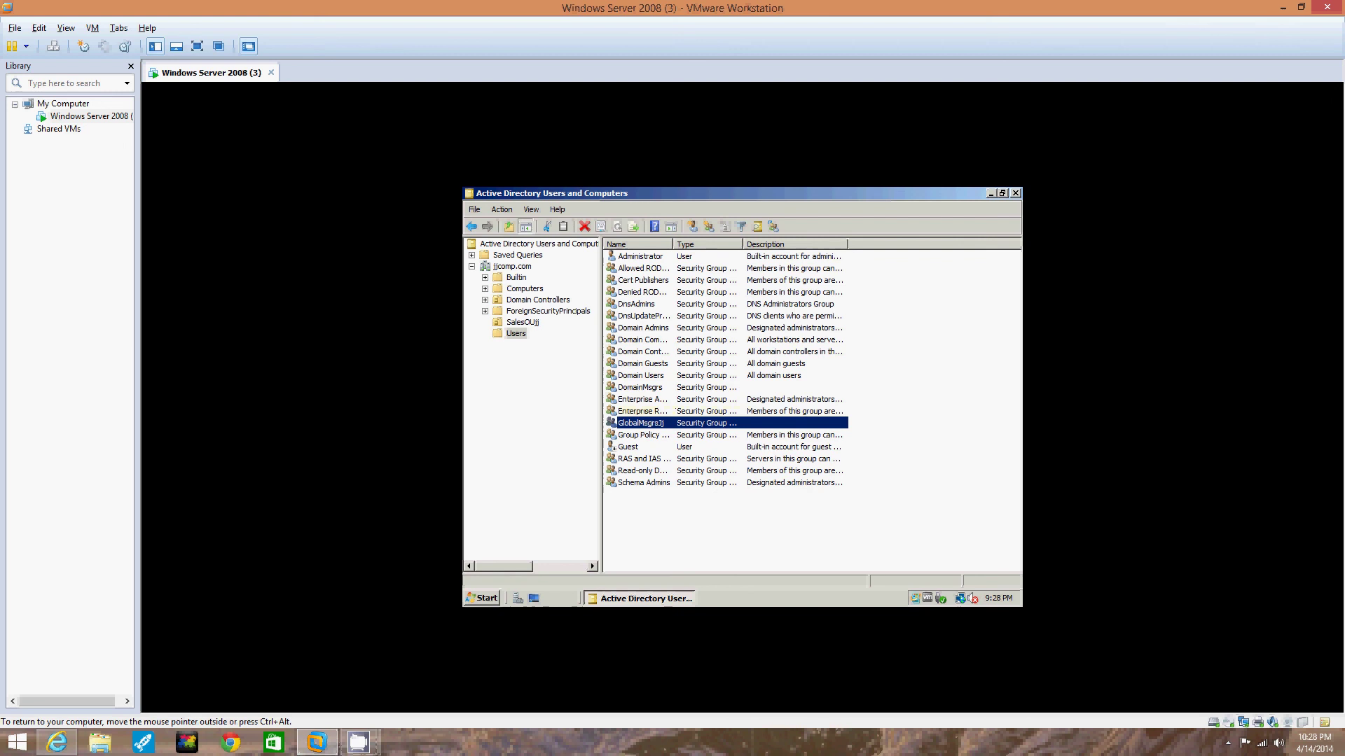
Review the member list and the group scope and type of the DomainMsgrs group, closing its properties without changes
double_click(639, 387)
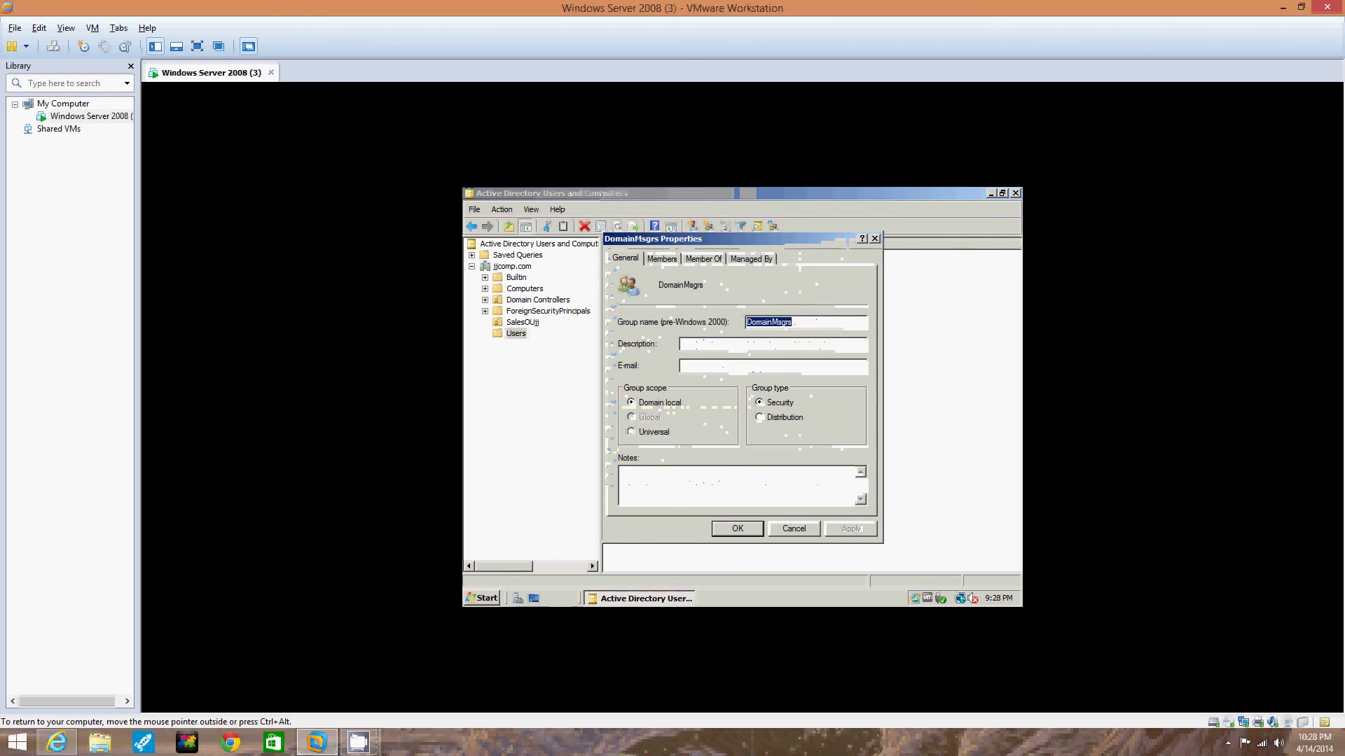
left_click(661, 258)
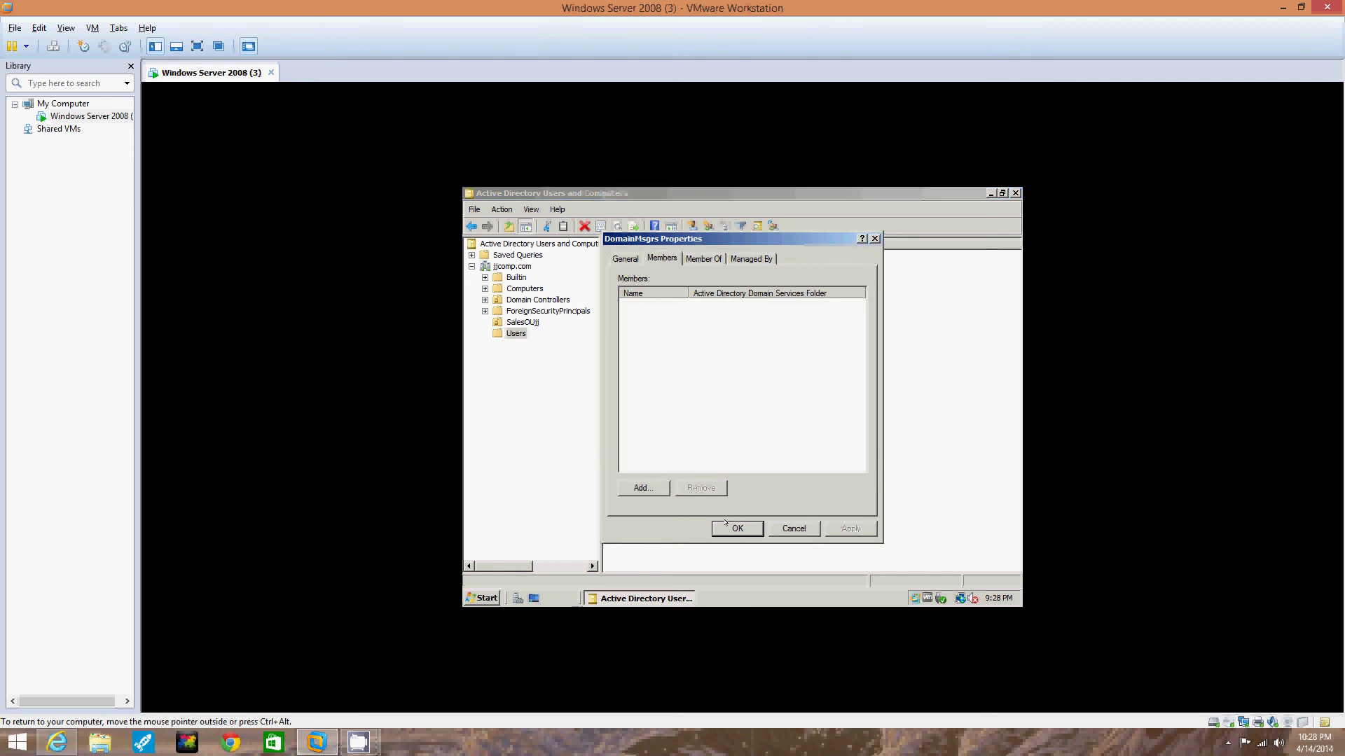
left_click(623, 258)
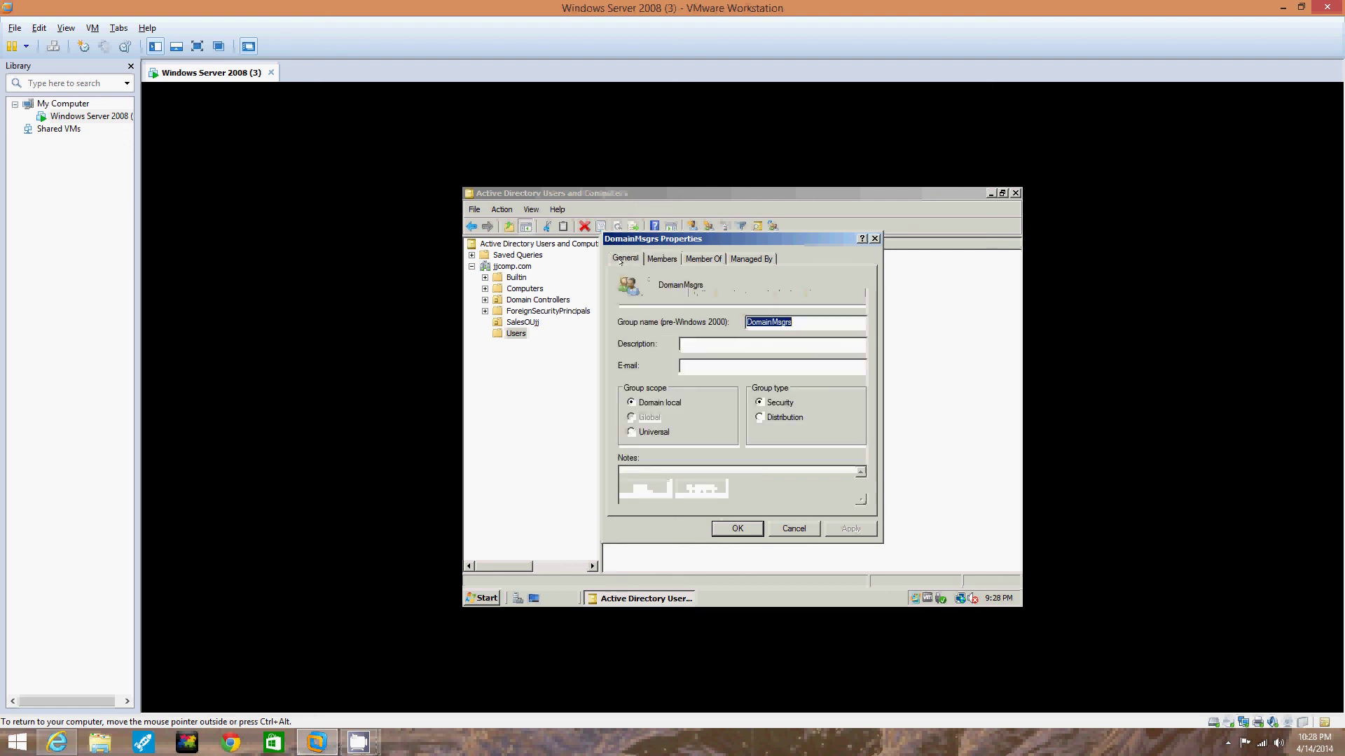
left_click(875, 238)
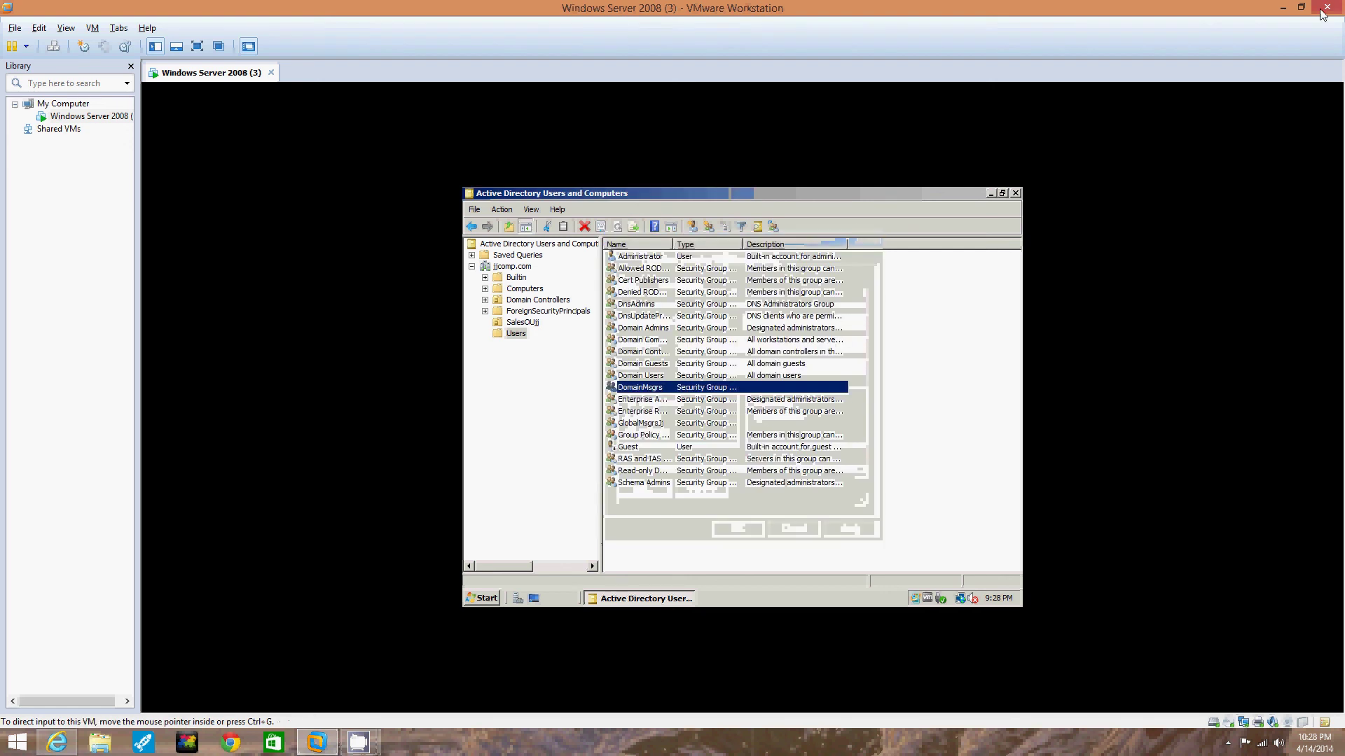
left_click(1282, 8)
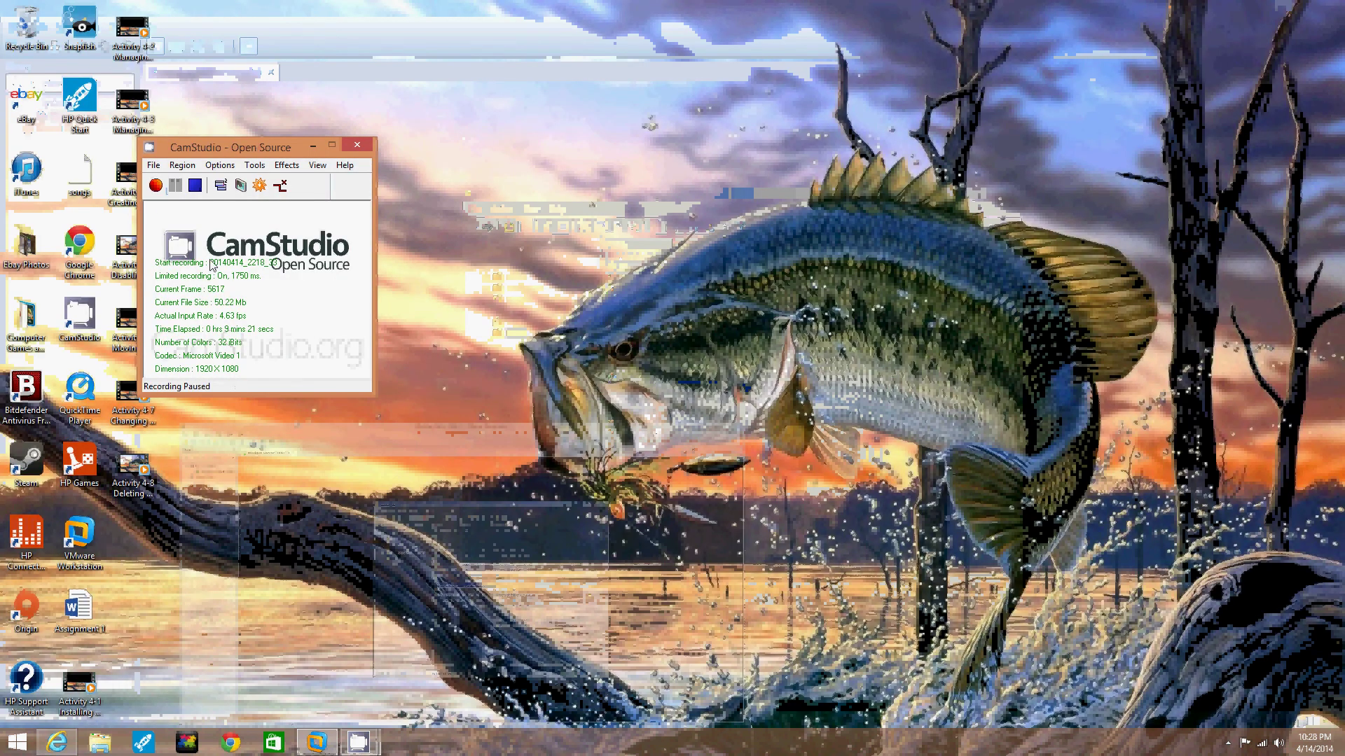
left_click(322, 748)
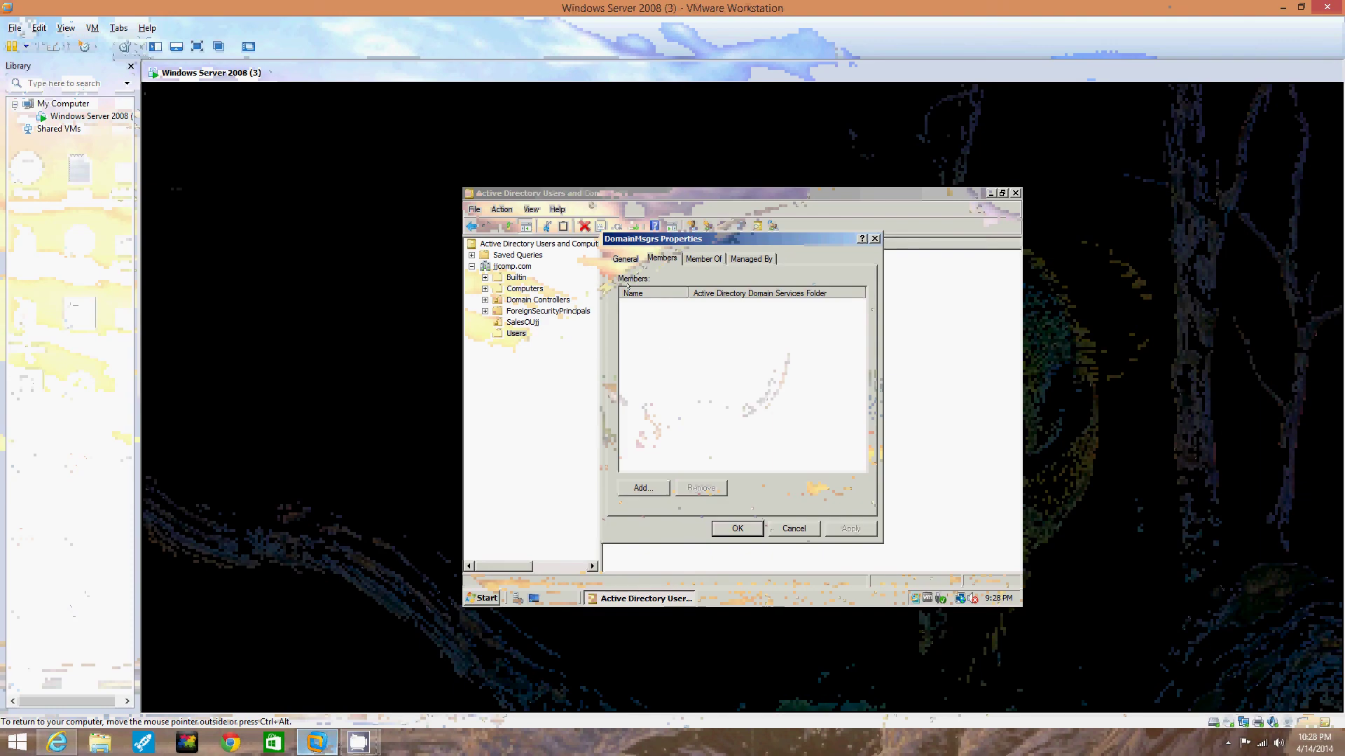
Add the GlobalMsgrsJj group as a member of DomainMsgrs, finding it through an advanced directory search, and save the group's properties
left_click(642, 486)
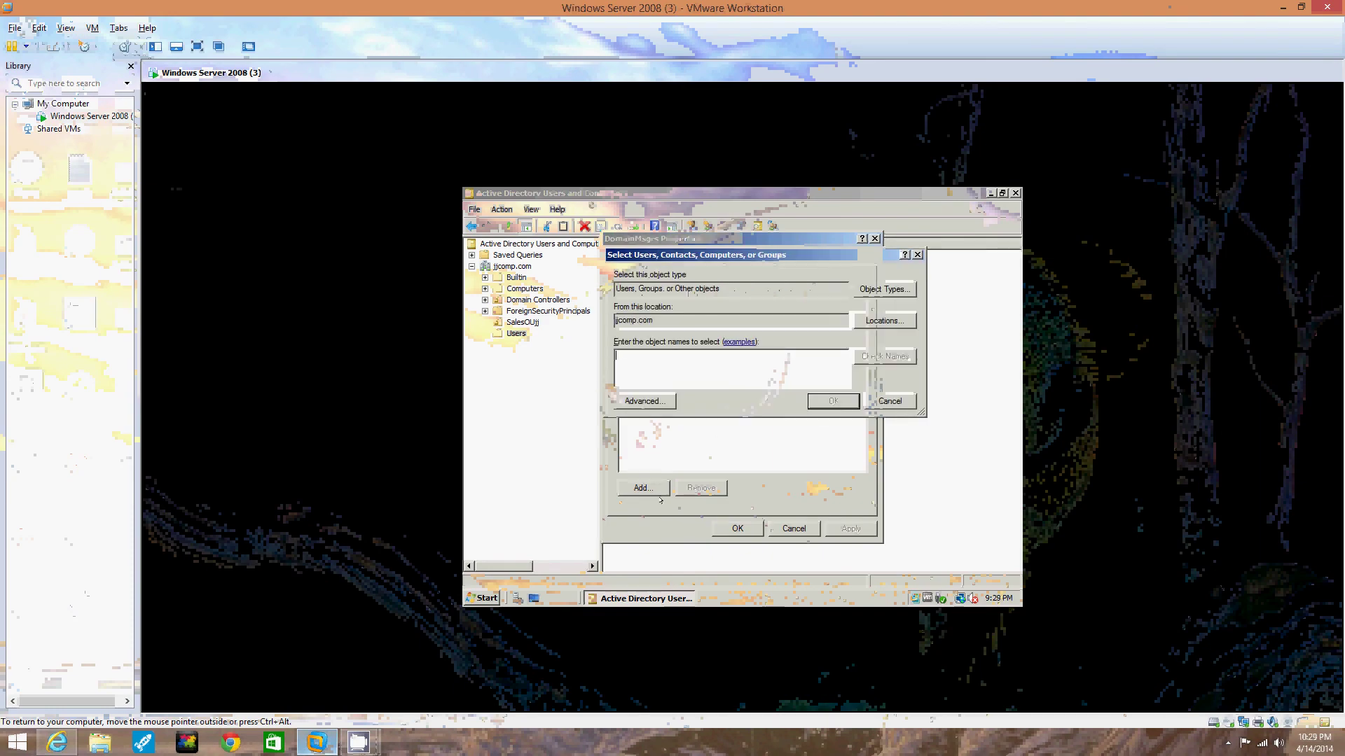
left_click(644, 402)
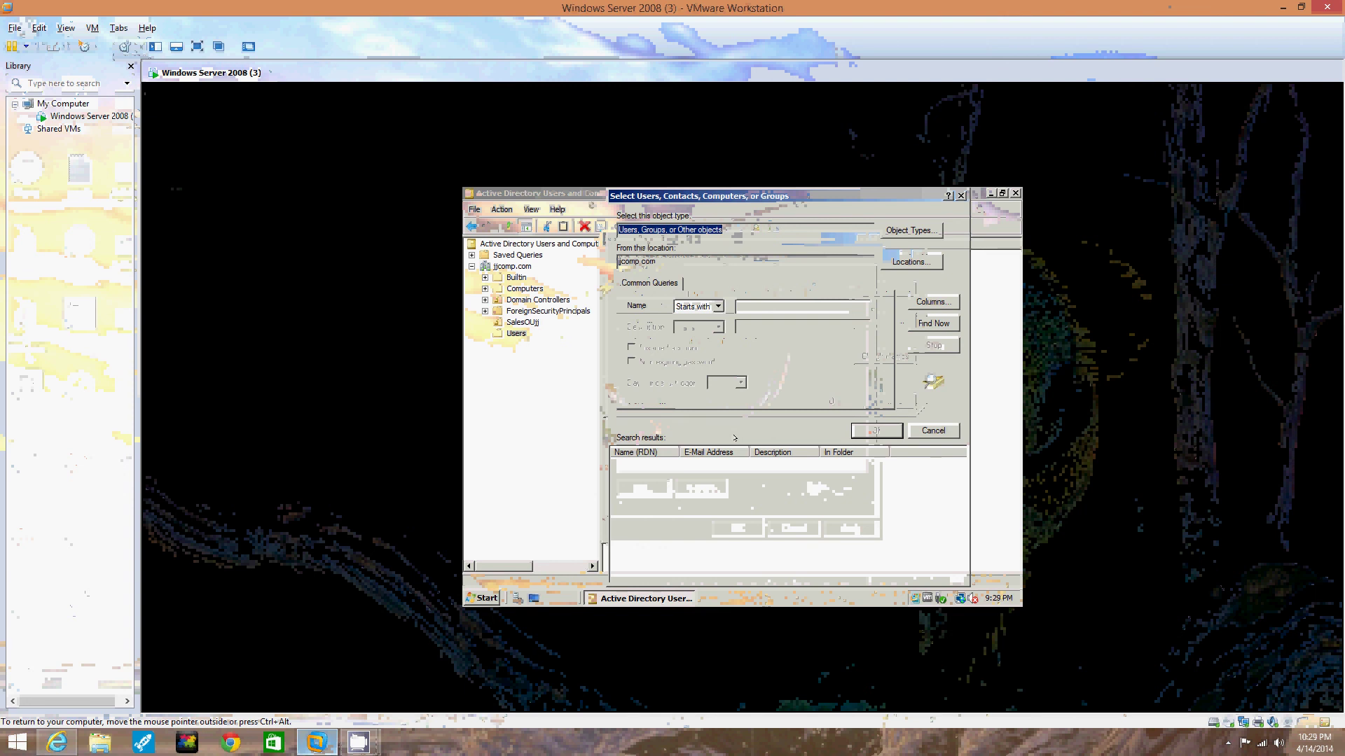
left_click(943, 318)
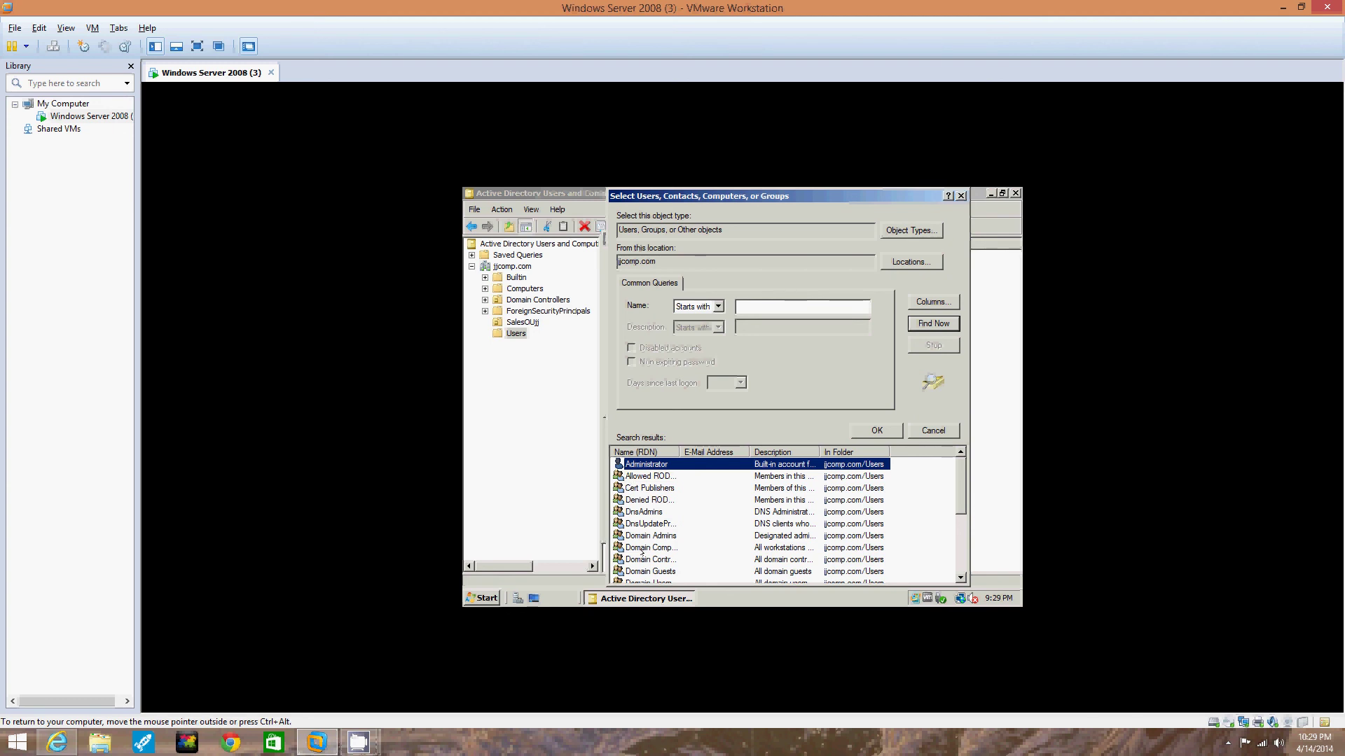
left_click_drag(958, 475, 957, 518)
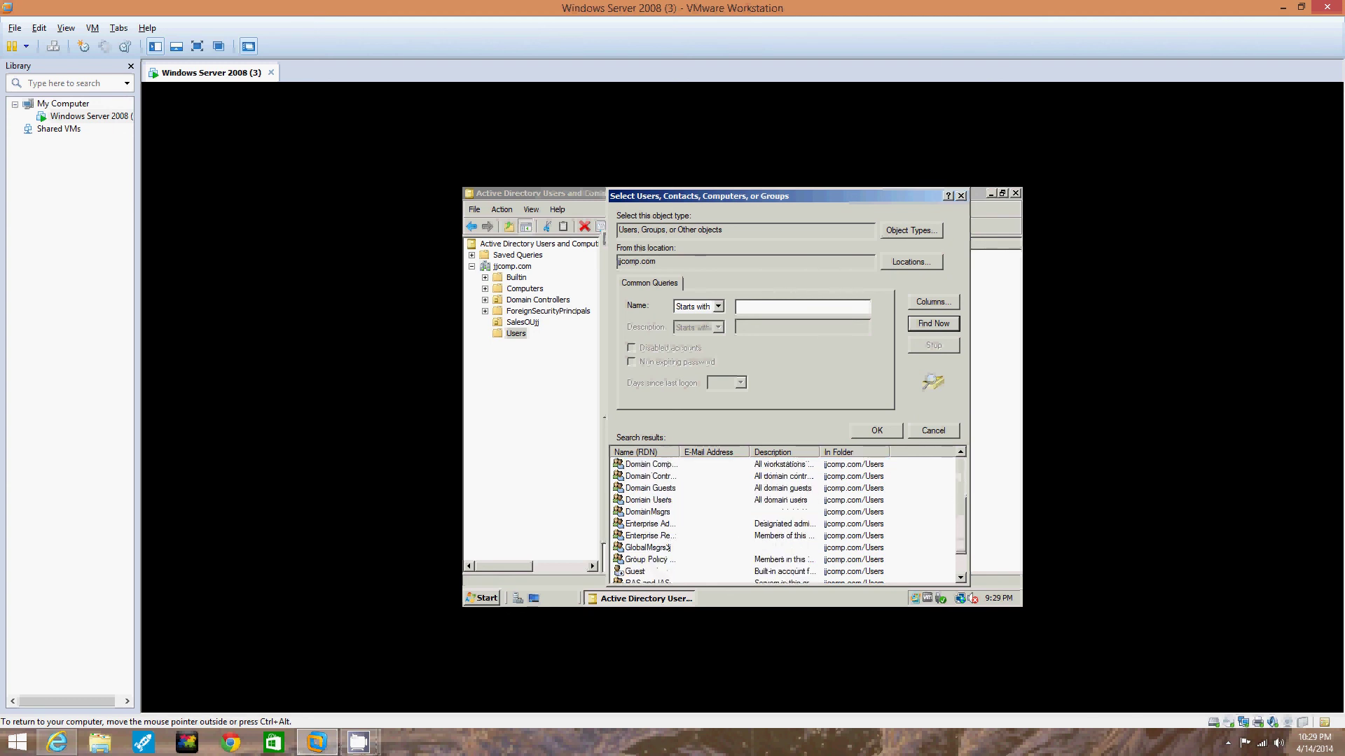
double_click(666, 548)
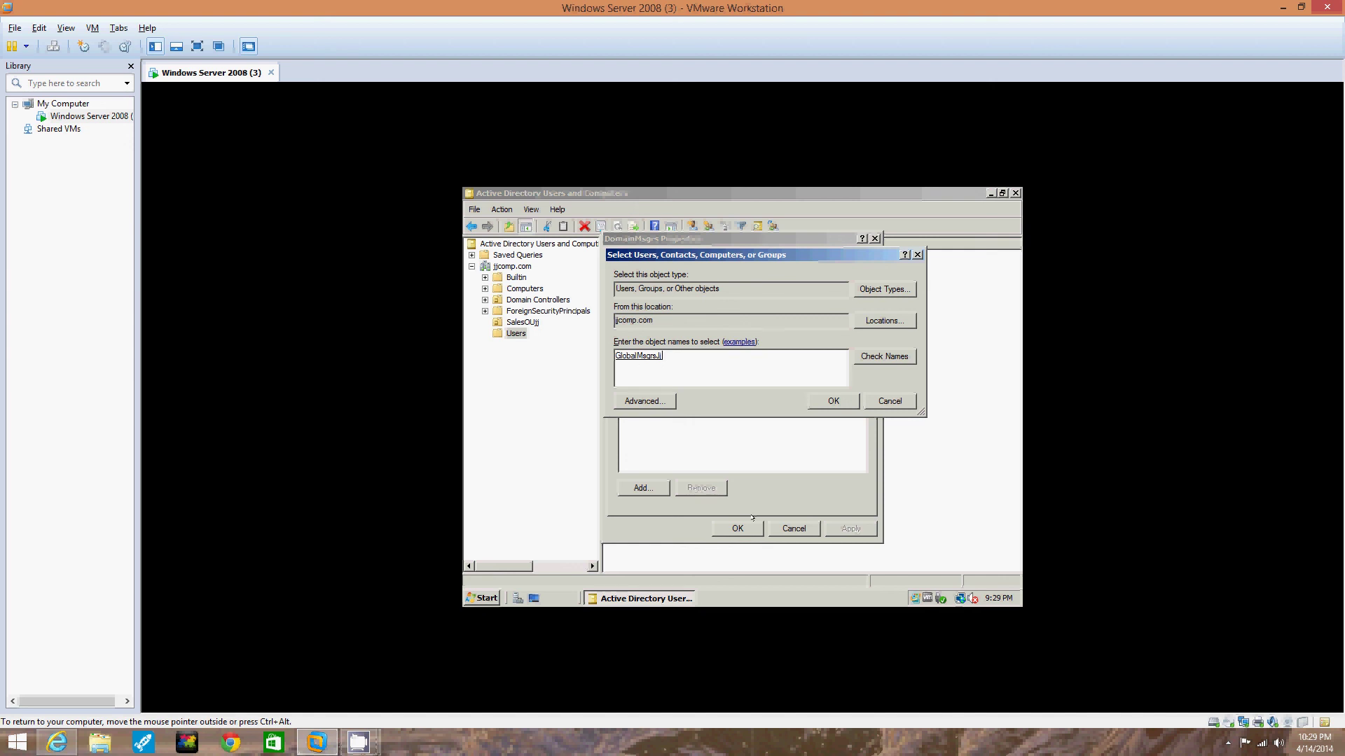
key("Return")
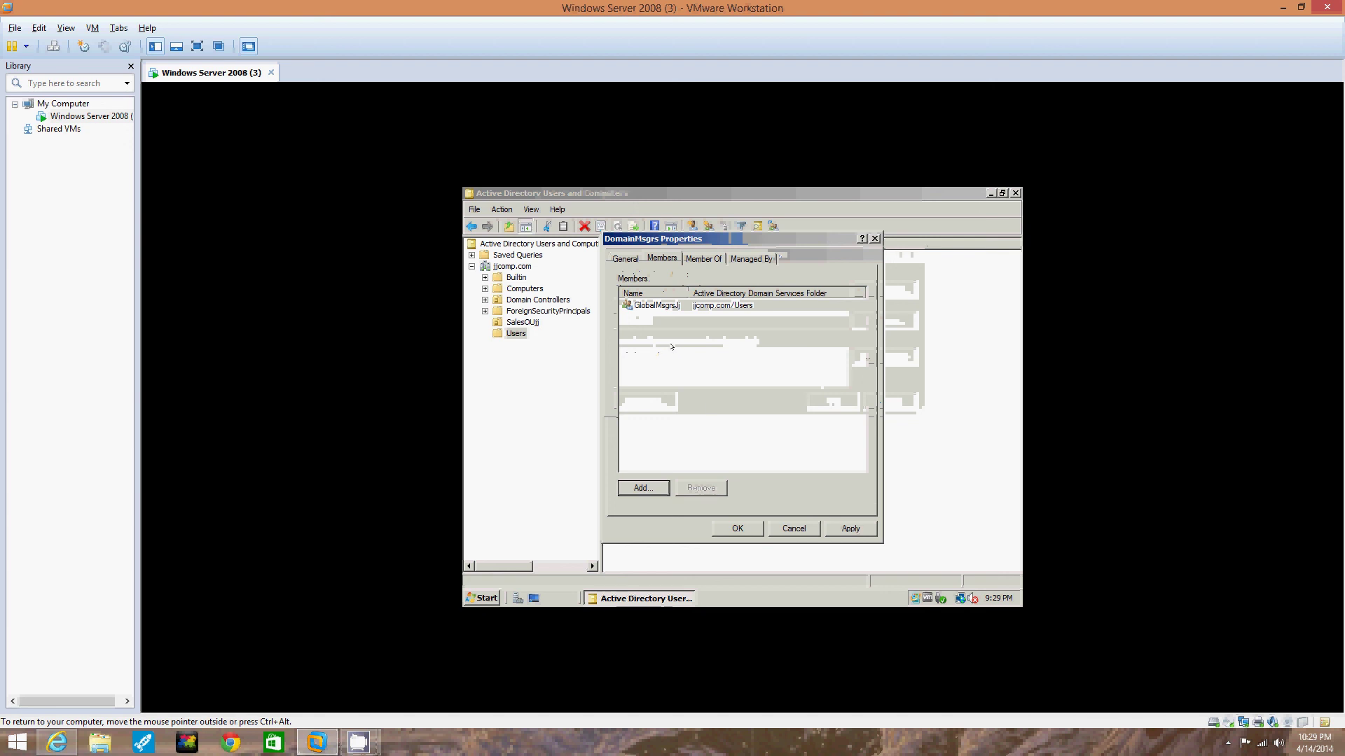
left_click(732, 528)
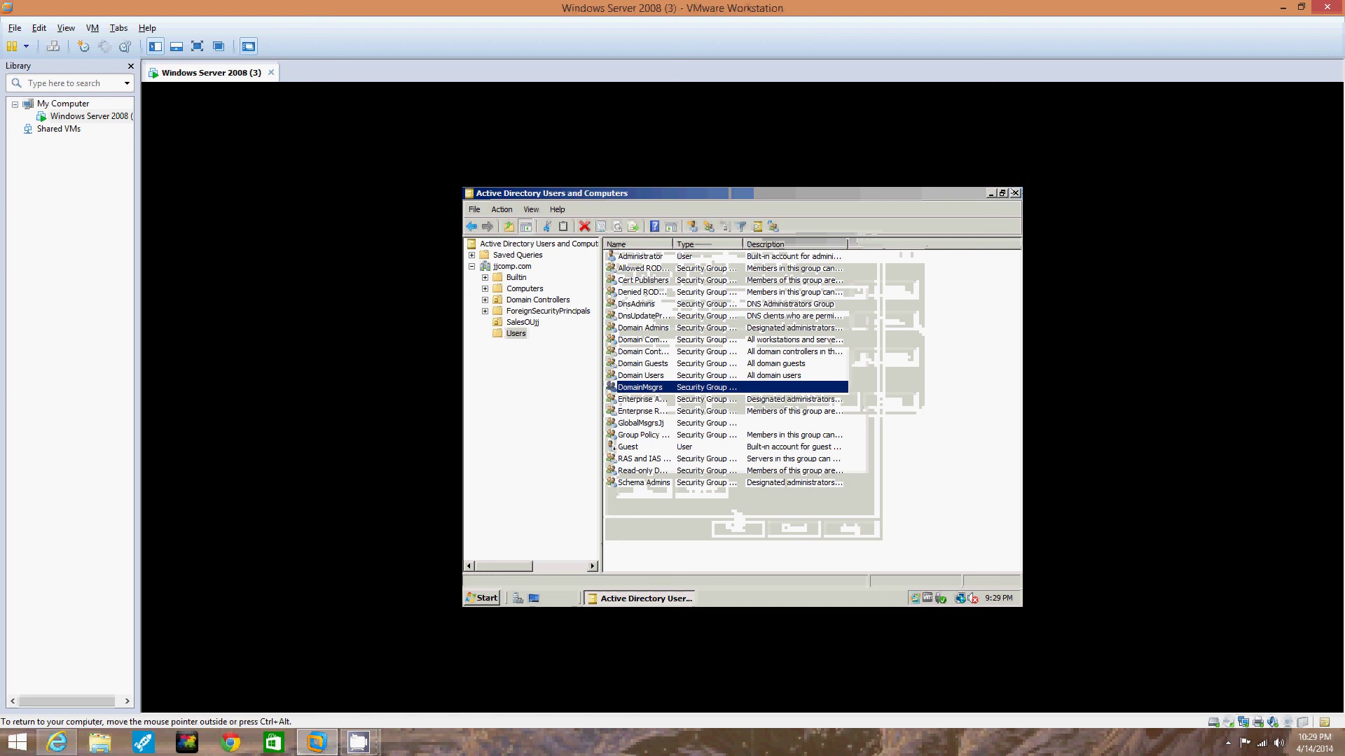
Close the Active Directory Users and Computers console and minimize the virtual machine window
left_click(1015, 193)
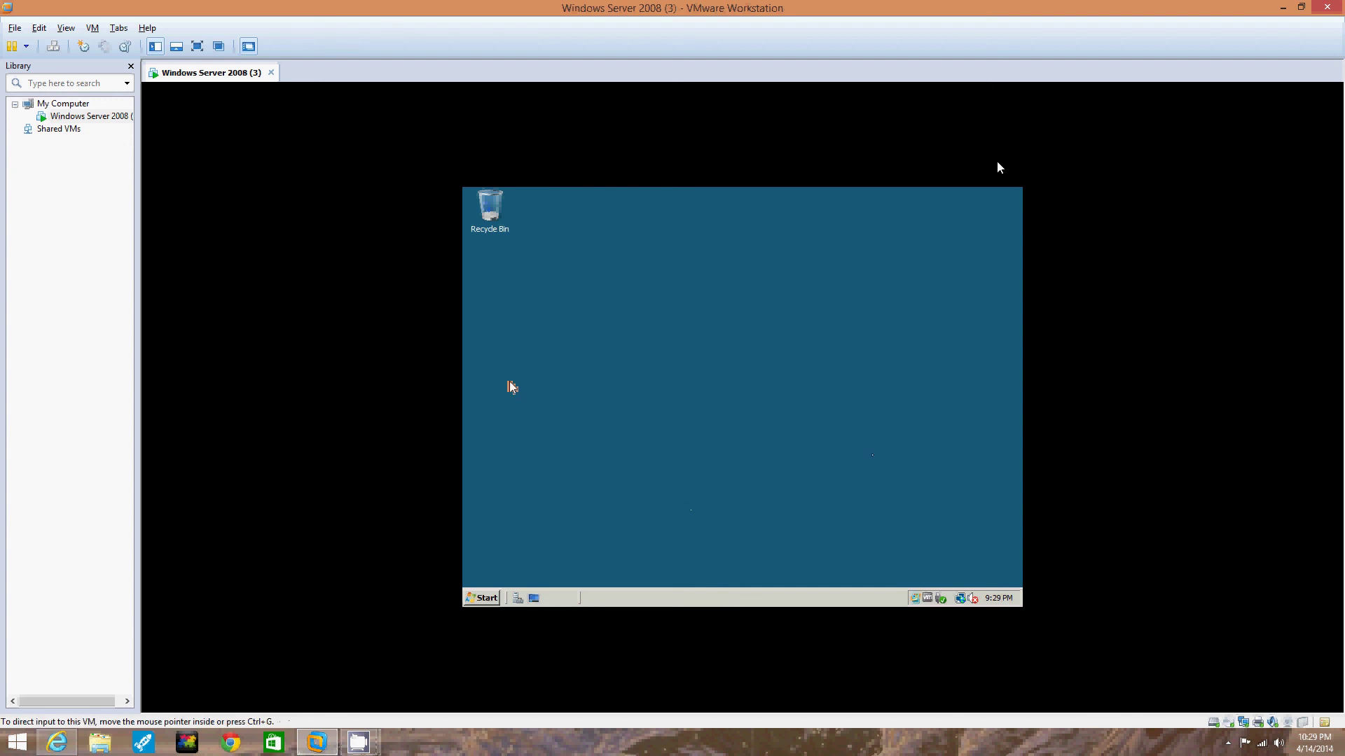
left_click(1283, 8)
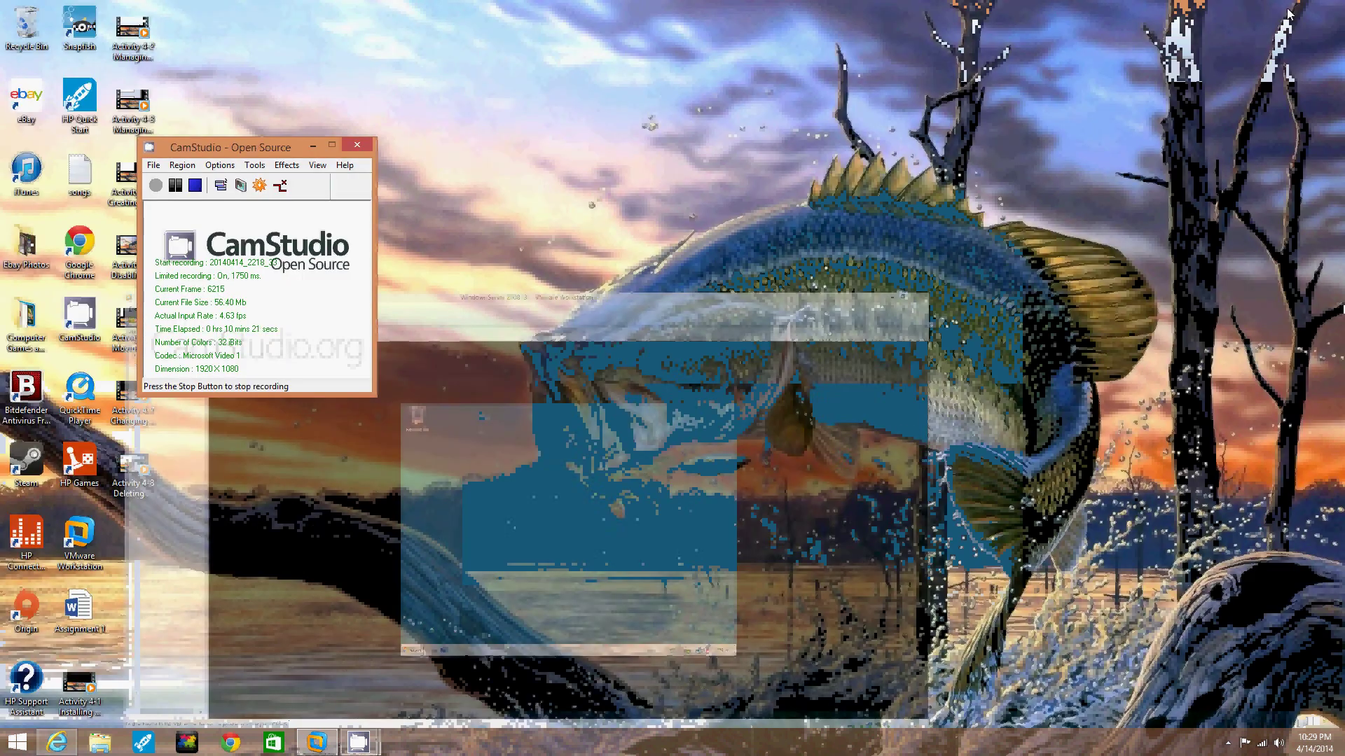